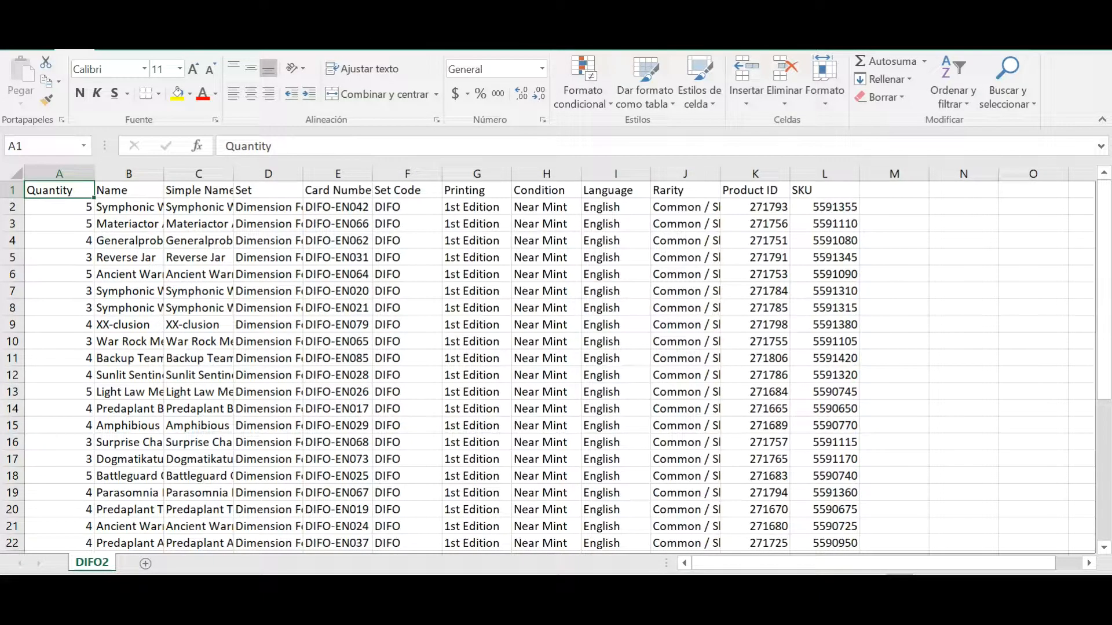
Autofit the widths of the Name, Simple Name, Set, Card Number and Set Code columns
{"action": "left_click", "coordinate": [139, 174]}
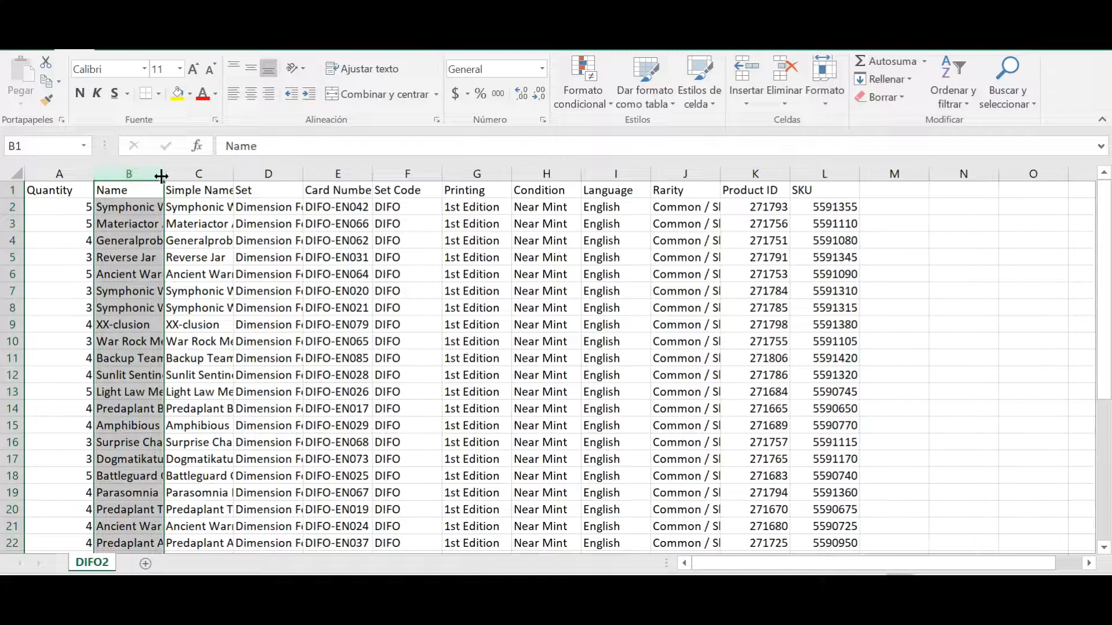
{"action": "double_click", "coordinate": [162, 174]}
{"action": "left_click", "coordinate": [162, 209]}
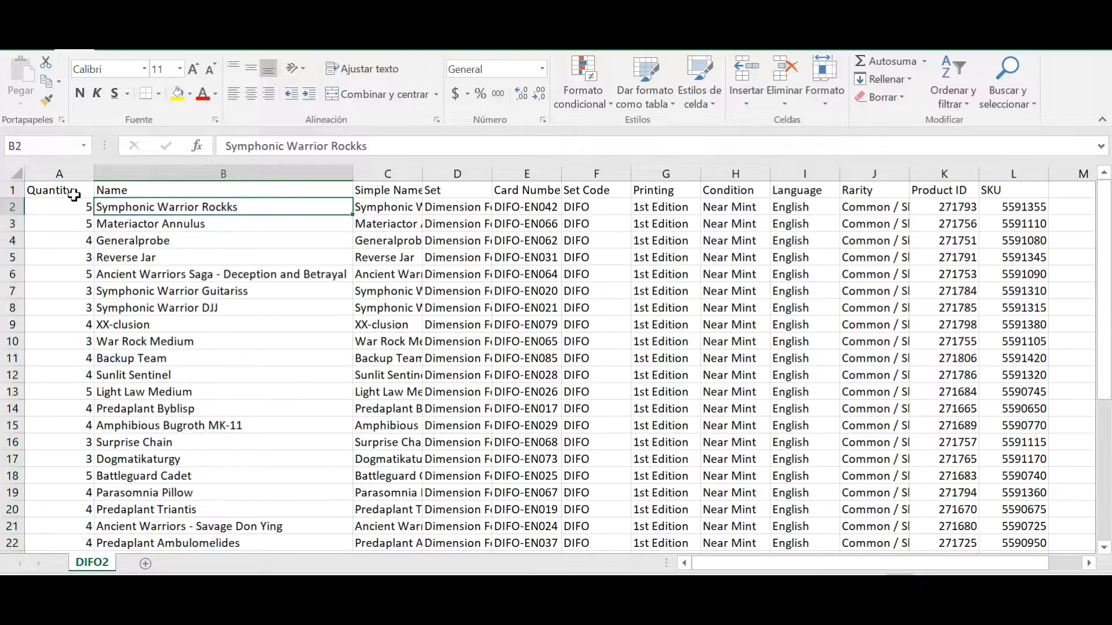
{"action": "left_click_drag", "start_coordinate": [68, 207], "coordinate": [121, 408]}
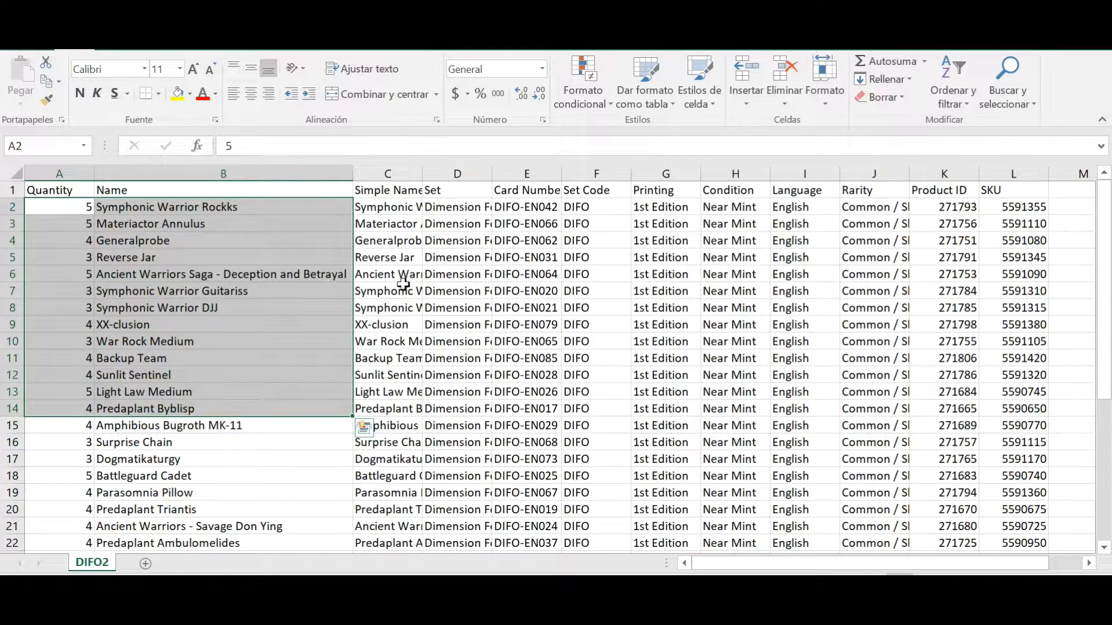
{"action": "double_click", "coordinate": [424, 172]}
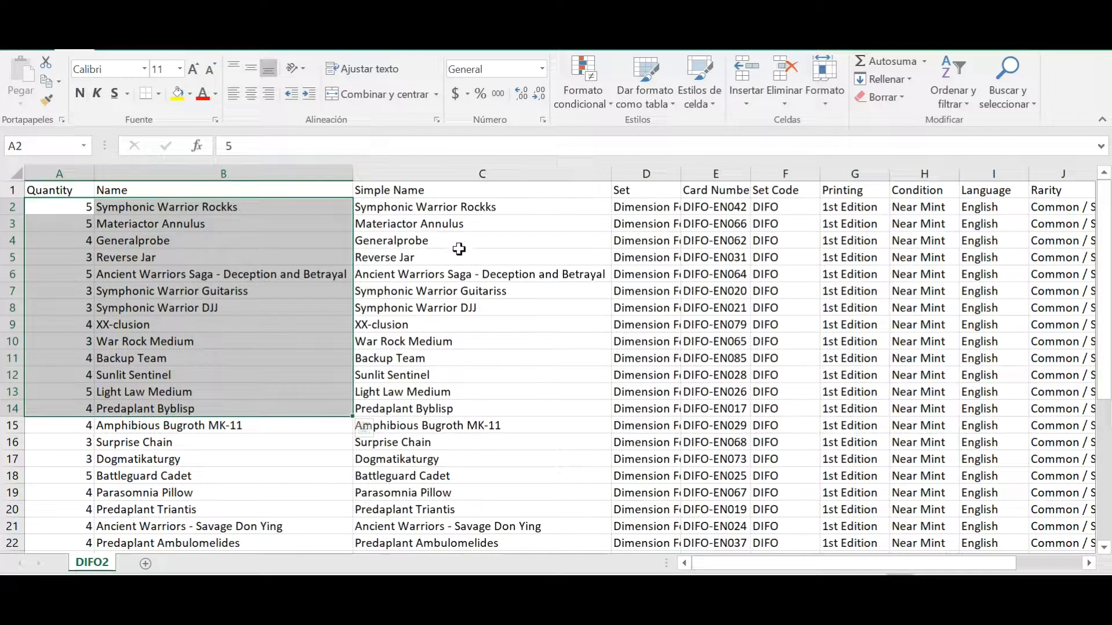
{"action": "double_click", "coordinate": [681, 172]}
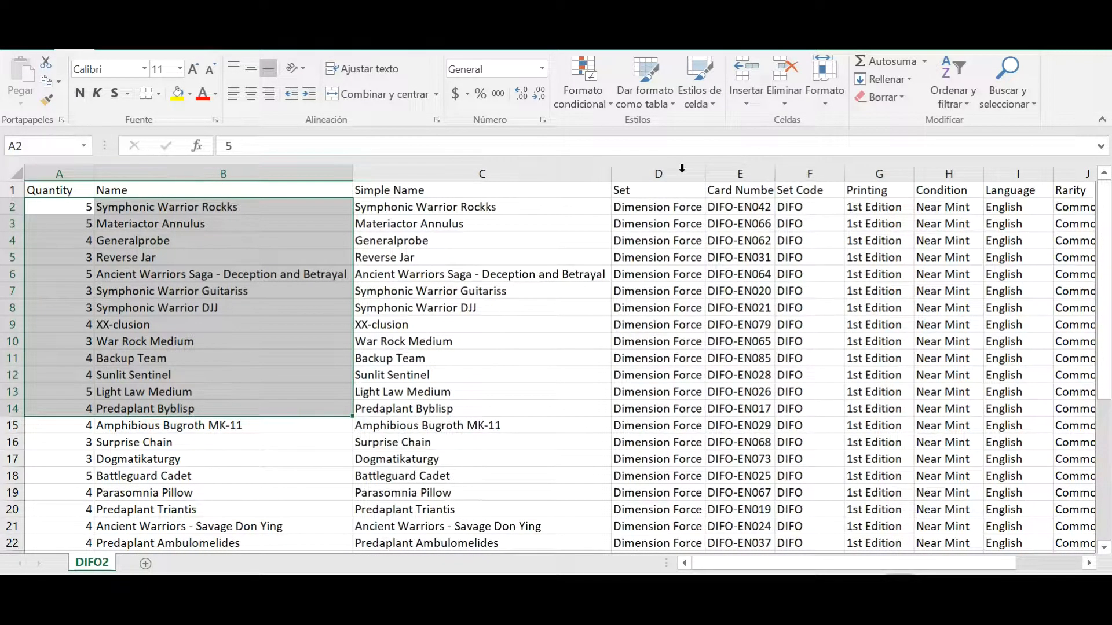
{"action": "double_click", "coordinate": [775, 170]}
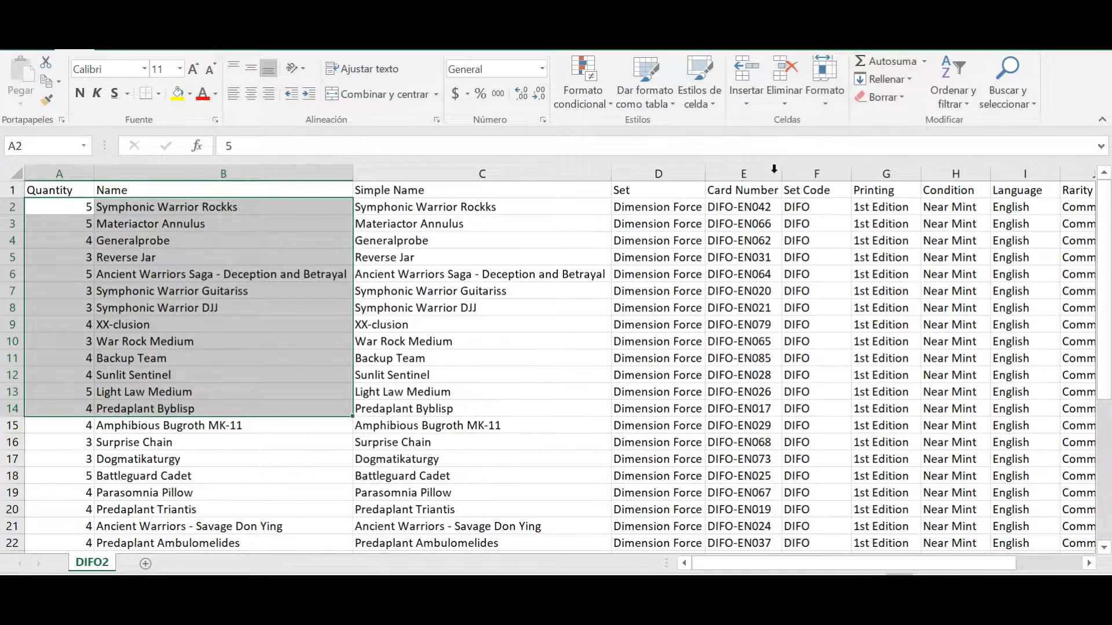
{"action": "double_click", "coordinate": [850, 172]}
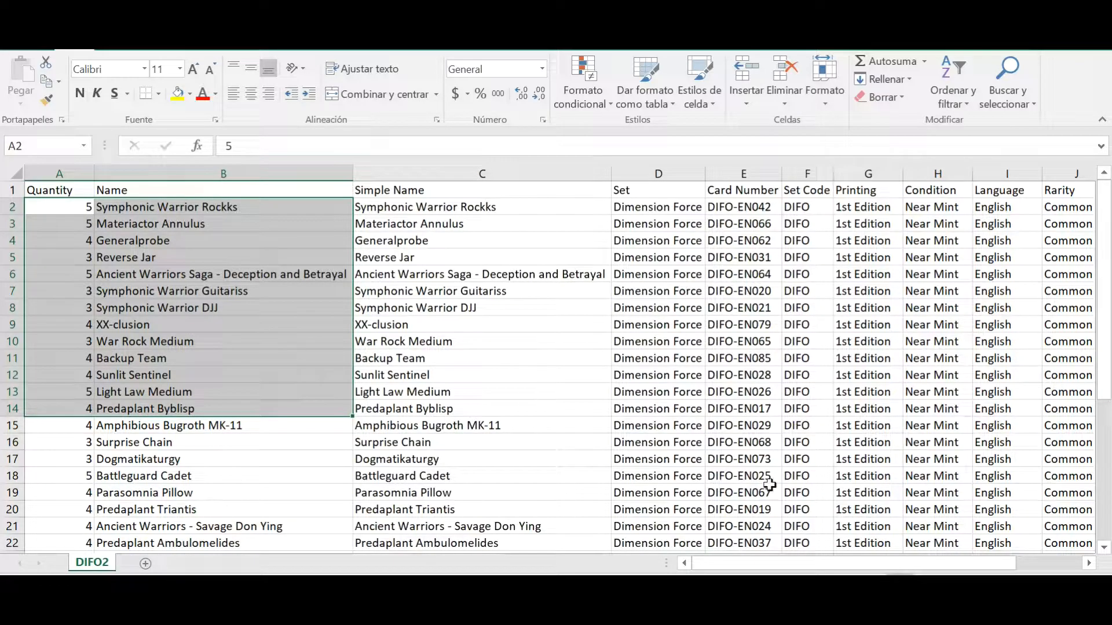
Review the Quantity and Name columns and the remaining card data columns through SKU
{"action": "left_click_drag", "start_coordinate": [800, 566], "coordinate": [863, 571]}
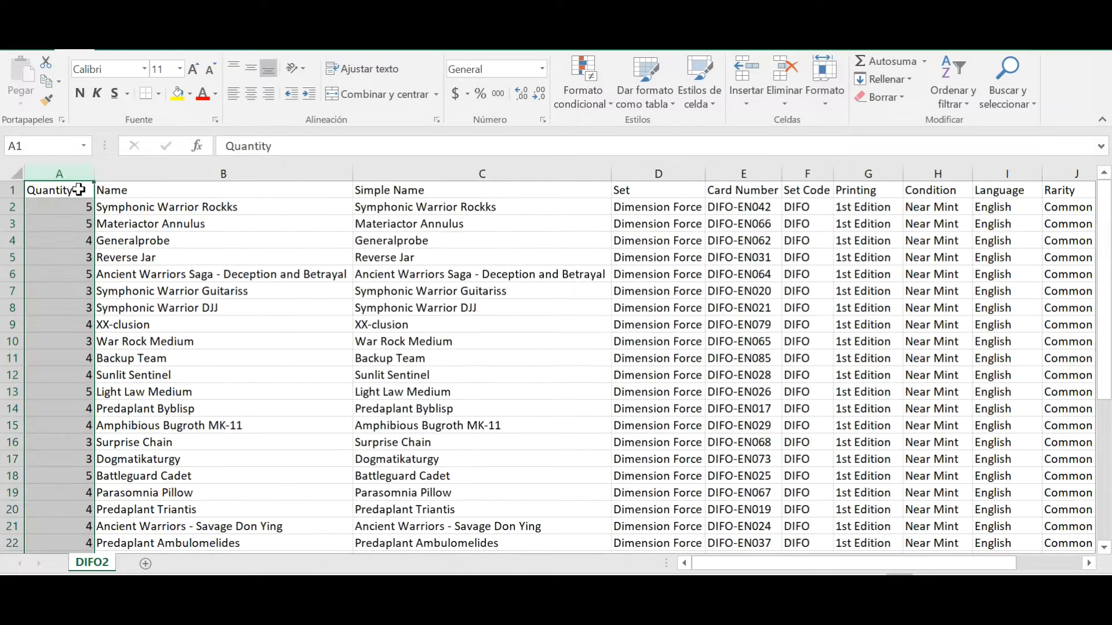
{"action": "left_click", "coordinate": [79, 189]}
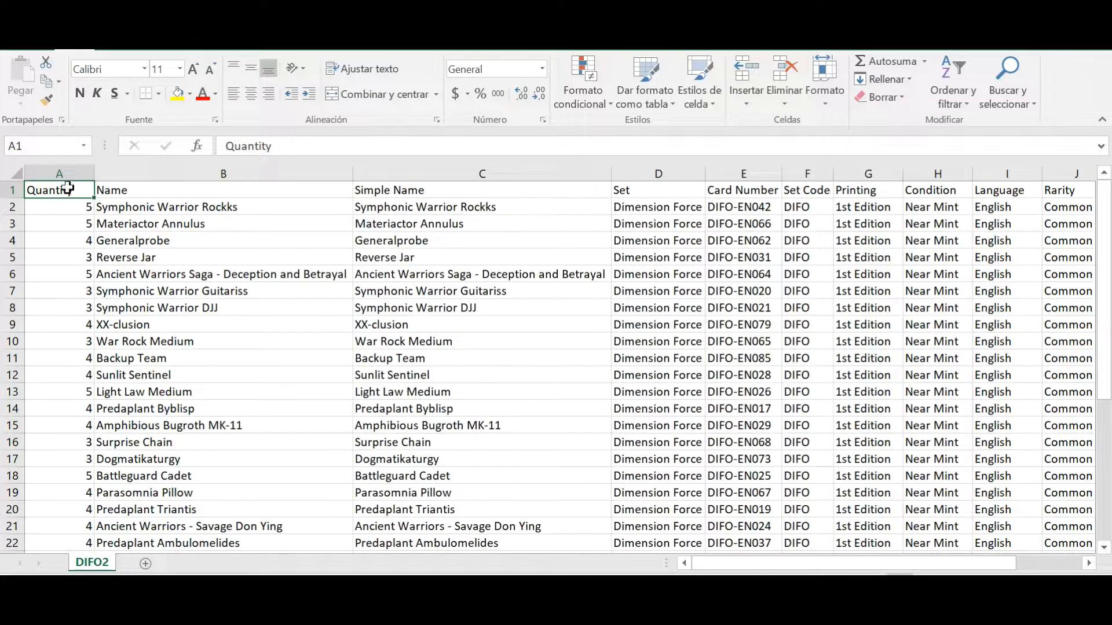
{"action": "left_click_drag", "start_coordinate": [56, 182], "coordinate": [114, 186]}
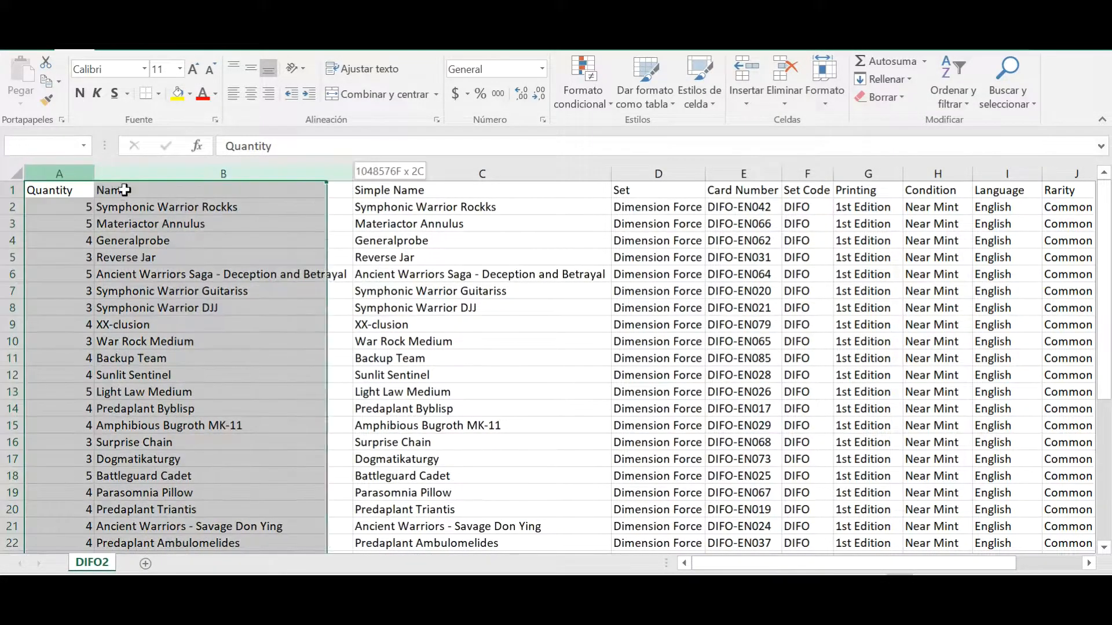
{"action": "left_click_drag", "start_coordinate": [428, 187], "coordinate": [910, 227]}
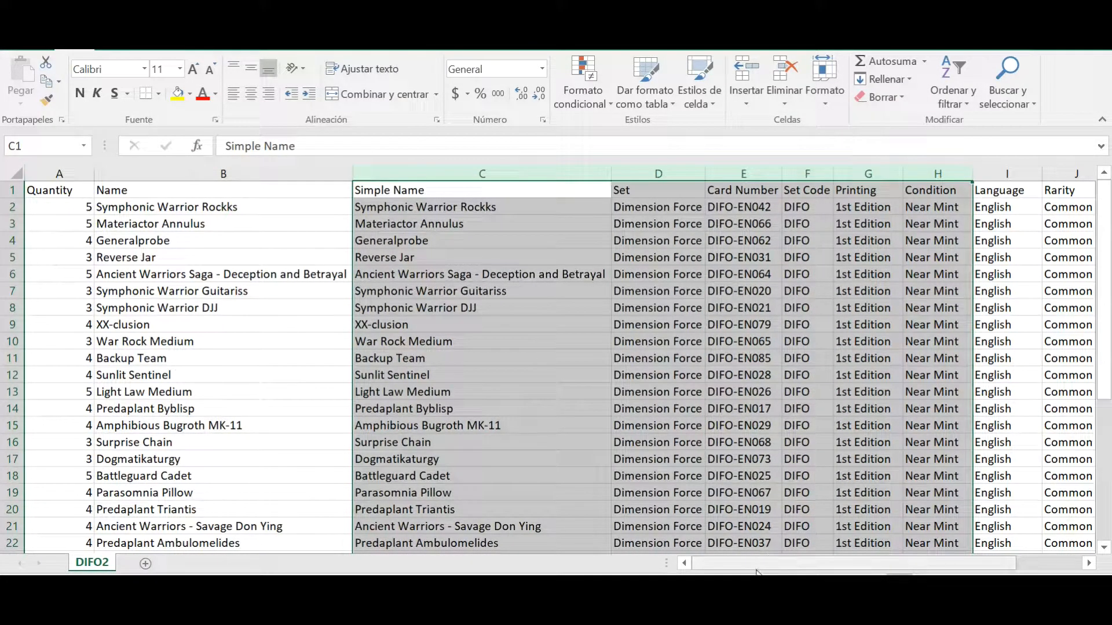
{"action": "left_click_drag", "start_coordinate": [755, 569], "coordinate": [811, 569]}
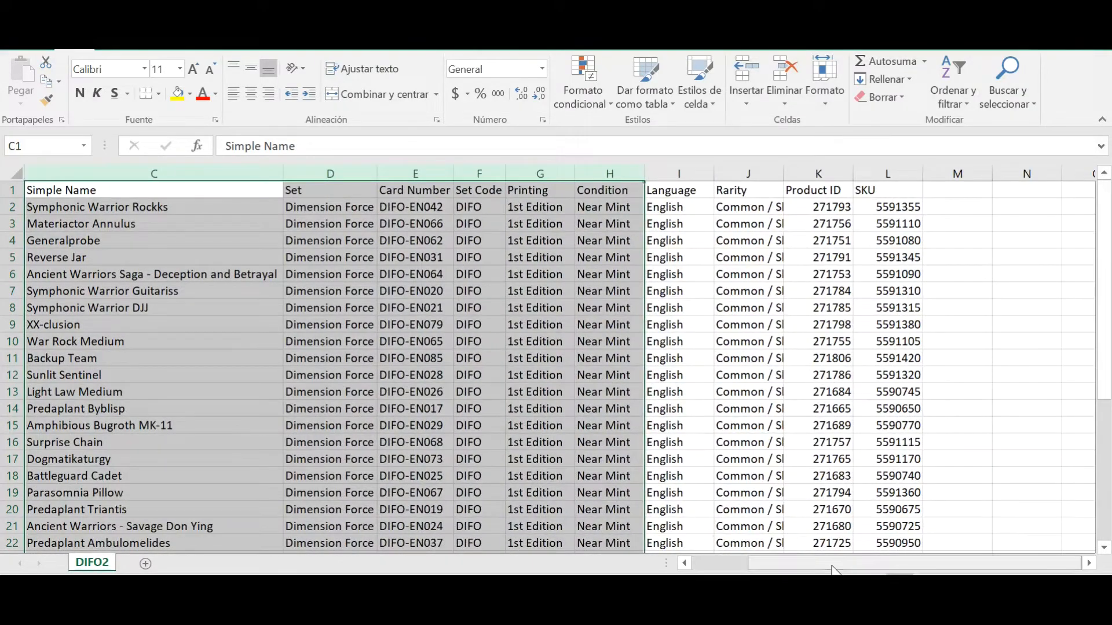
{"action": "left_click", "coordinate": [953, 207]}
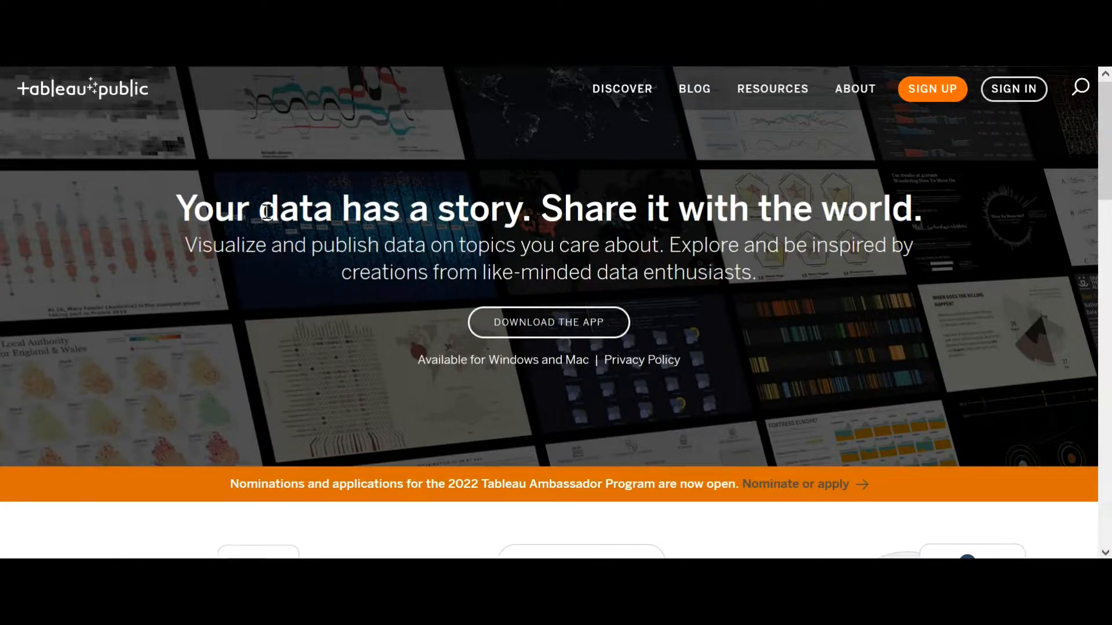
On the Tableau Public website, request the app download and bring up its registration form
{"action": "left_click", "coordinate": [497, 322]}
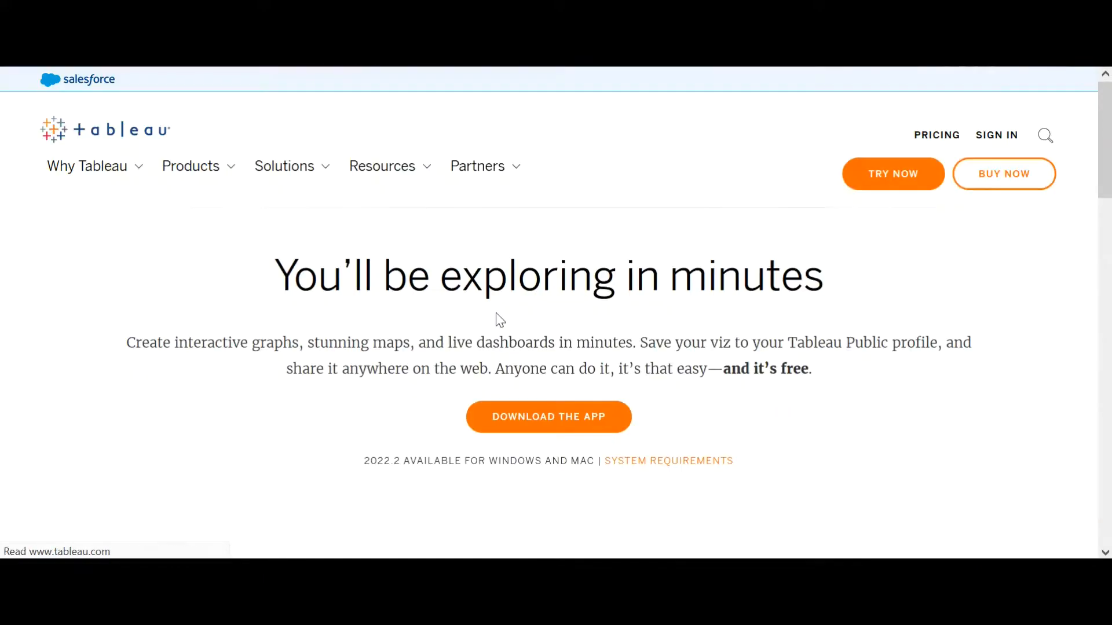
{"action": "left_click", "coordinate": [538, 429]}
{"action": "left_click", "coordinate": [543, 371]}
{"action": "left_click", "coordinate": [551, 434]}
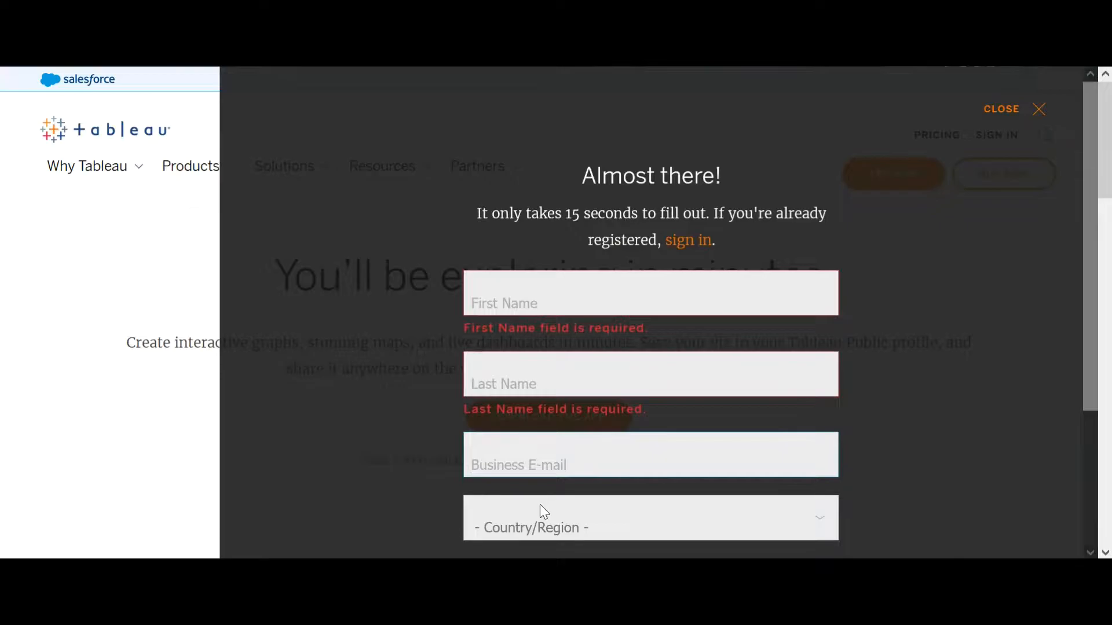
{"action": "scroll", "coordinate": [539, 504], "scroll_direction": "down", "scroll_amount": 2}
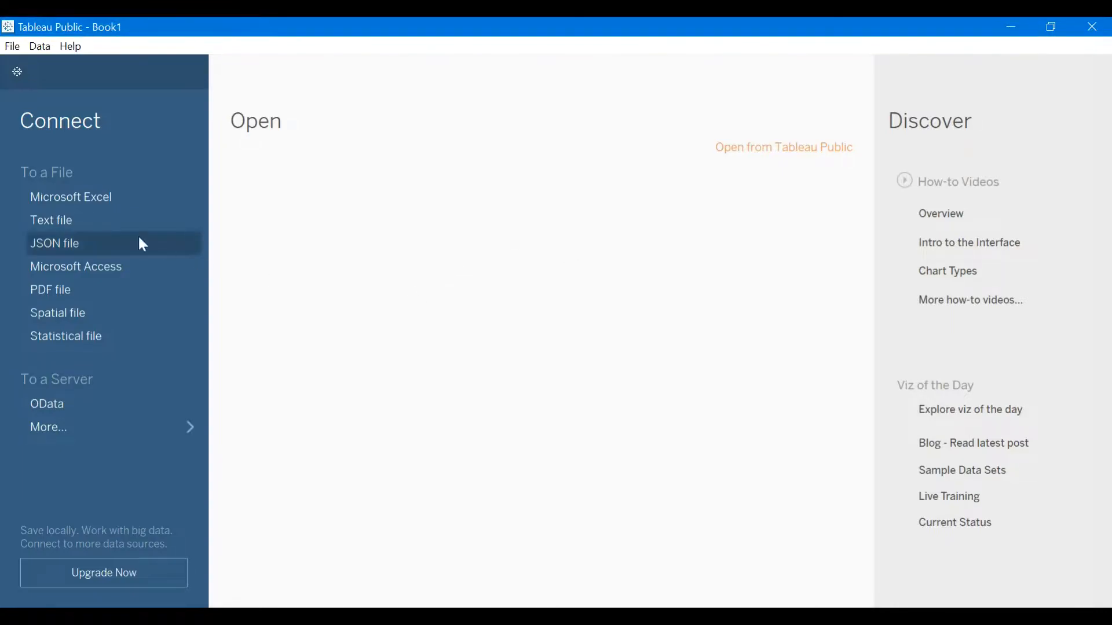
In the Tableau Public app, connect to the DIFO2 text file and go to the Sheet 1 worksheet
{"action": "left_click", "coordinate": [86, 232]}
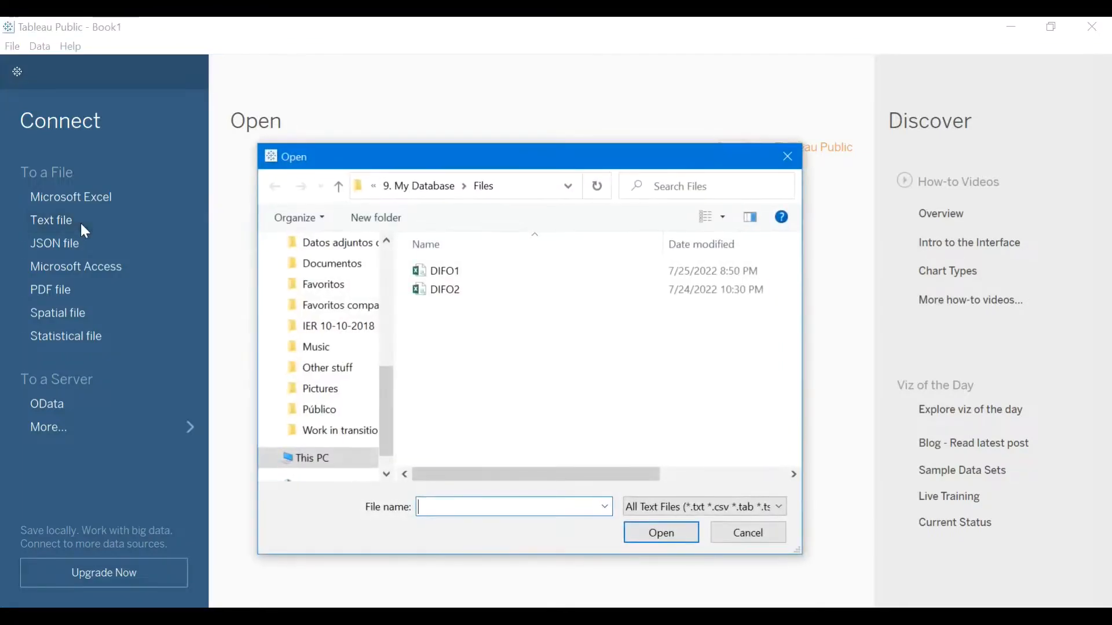
{"action": "left_click", "coordinate": [464, 292]}
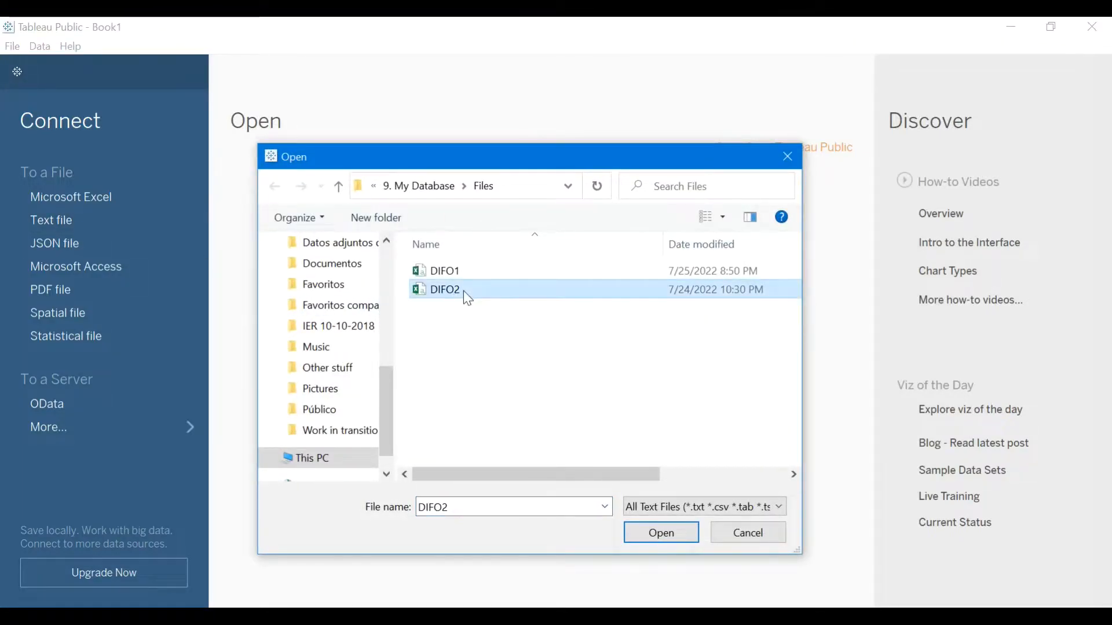
{"action": "left_click", "coordinate": [654, 537]}
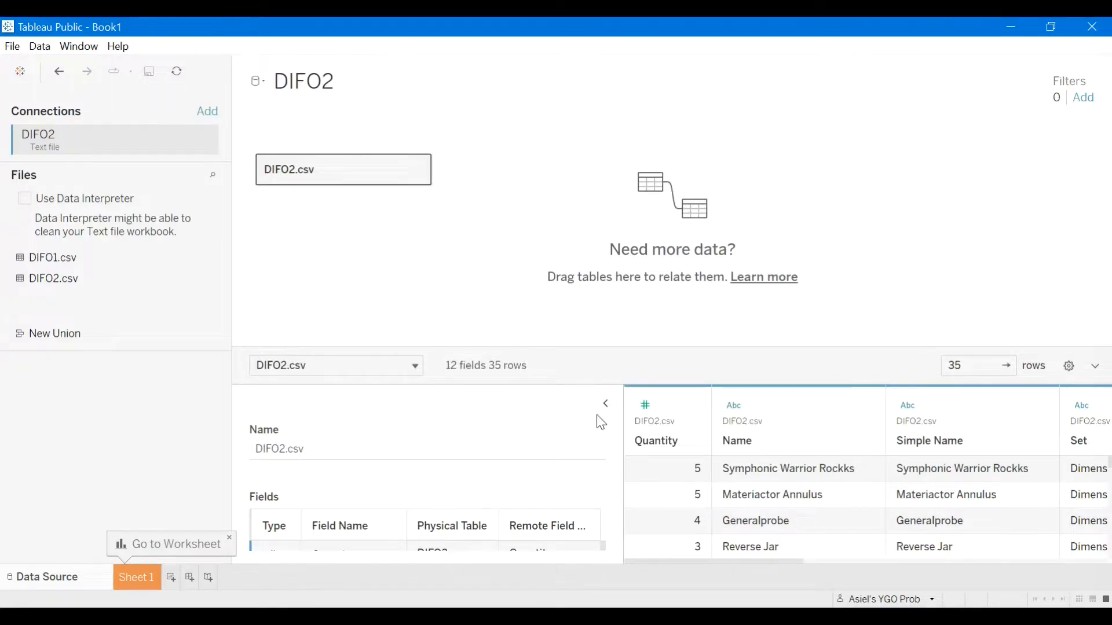
{"action": "left_click", "coordinate": [134, 579]}
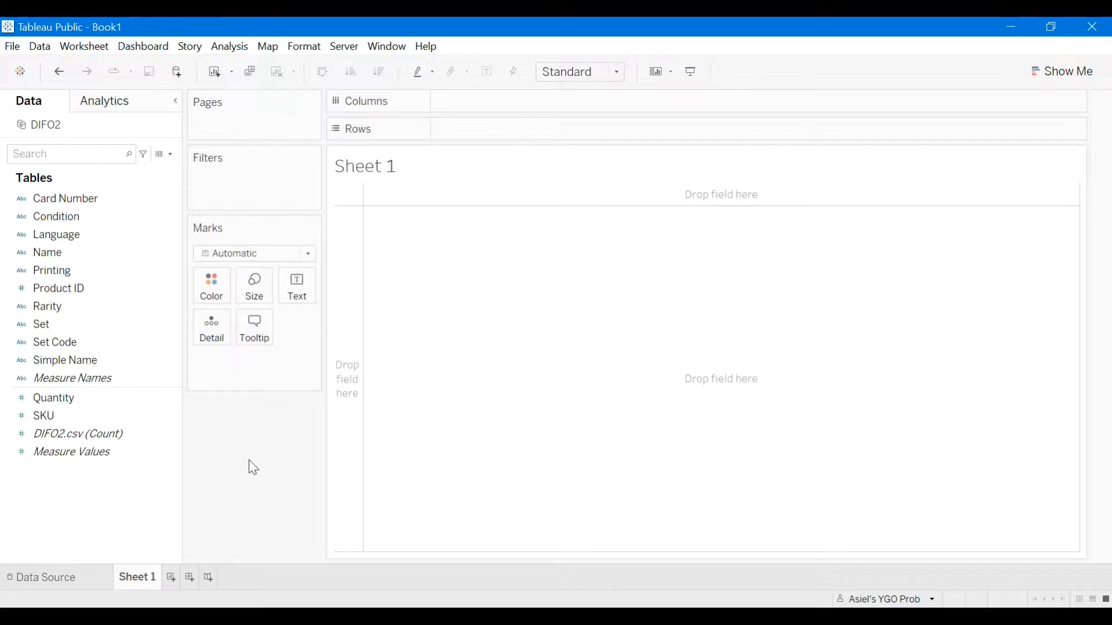
Add the Name field to the rows of Sheet 1 to list every card
{"action": "left_click", "coordinate": [69, 196]}
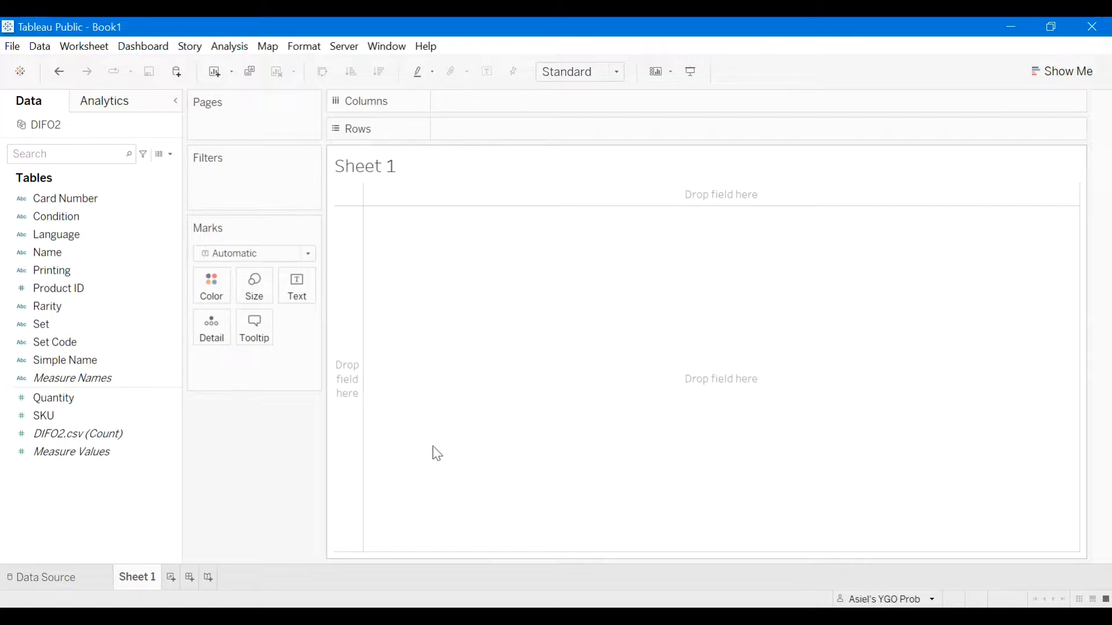
{"action": "left_click_drag", "start_coordinate": [59, 251], "coordinate": [351, 380]}
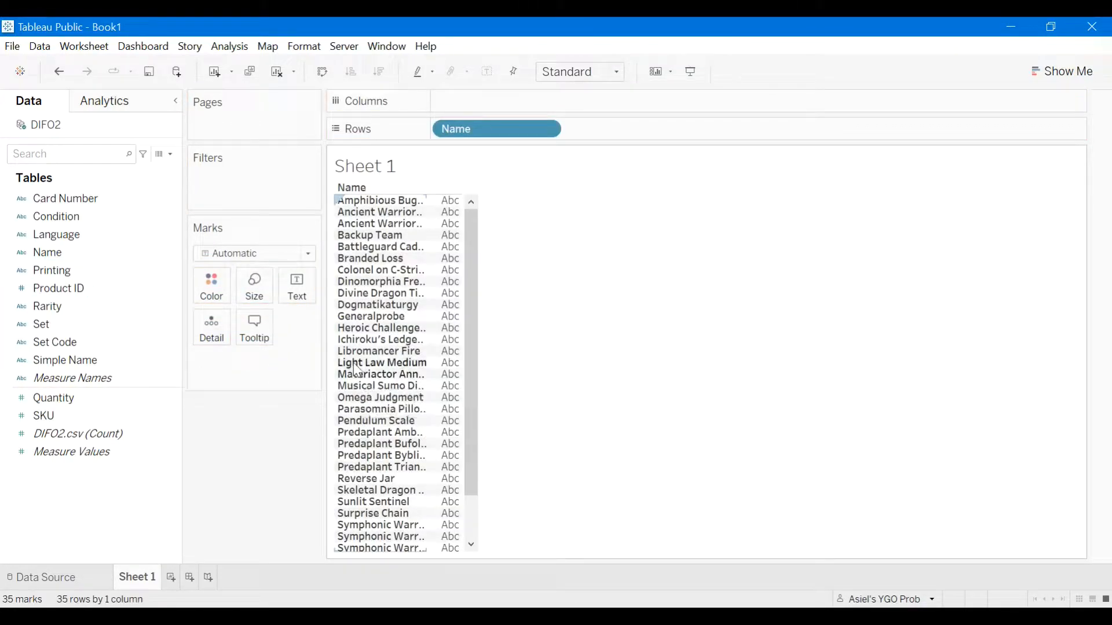
{"action": "scroll", "coordinate": [395, 343], "scroll_direction": "down", "scroll_amount": 2}
{"action": "scroll", "coordinate": [396, 343], "scroll_direction": "up", "scroll_amount": 2}
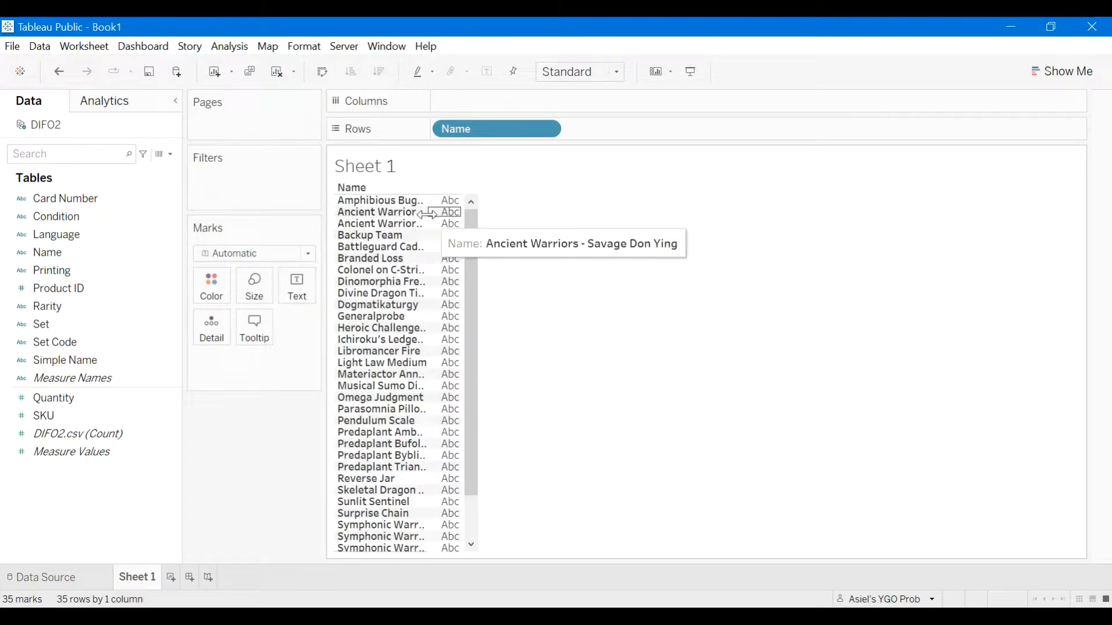
Widen the Name column in the view enough to fit the longest card name in full
{"action": "left_click_drag", "start_coordinate": [428, 220], "coordinate": [447, 220]}
{"action": "mouse_move", "coordinate": [449, 251]}
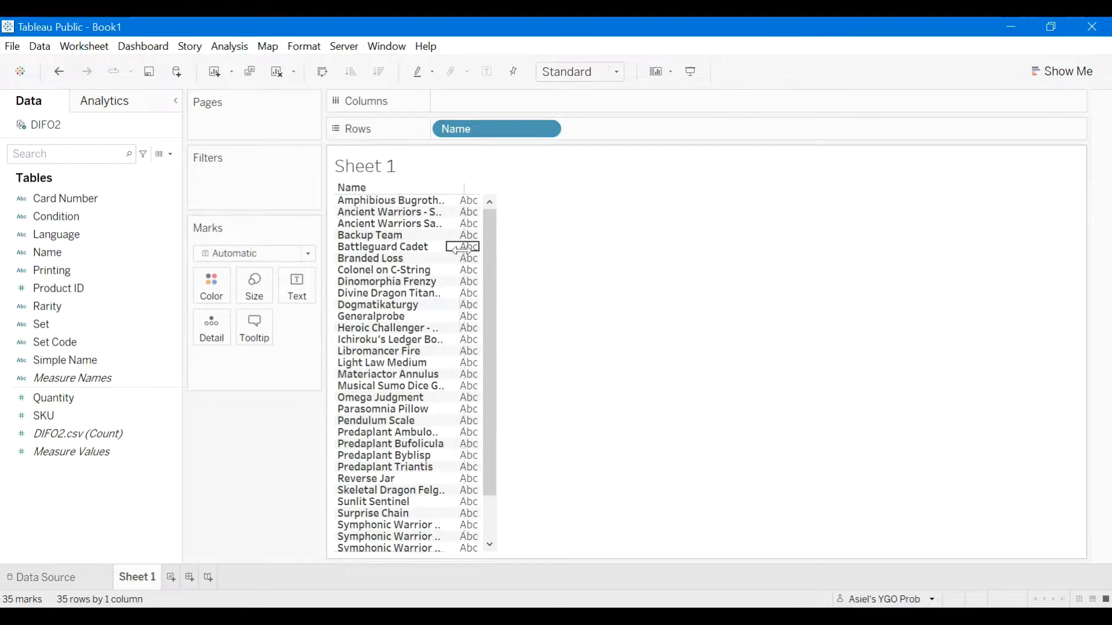
{"action": "left_click_drag", "start_coordinate": [502, 257], "coordinate": [530, 264]}
{"action": "mouse_move", "coordinate": [538, 276]}
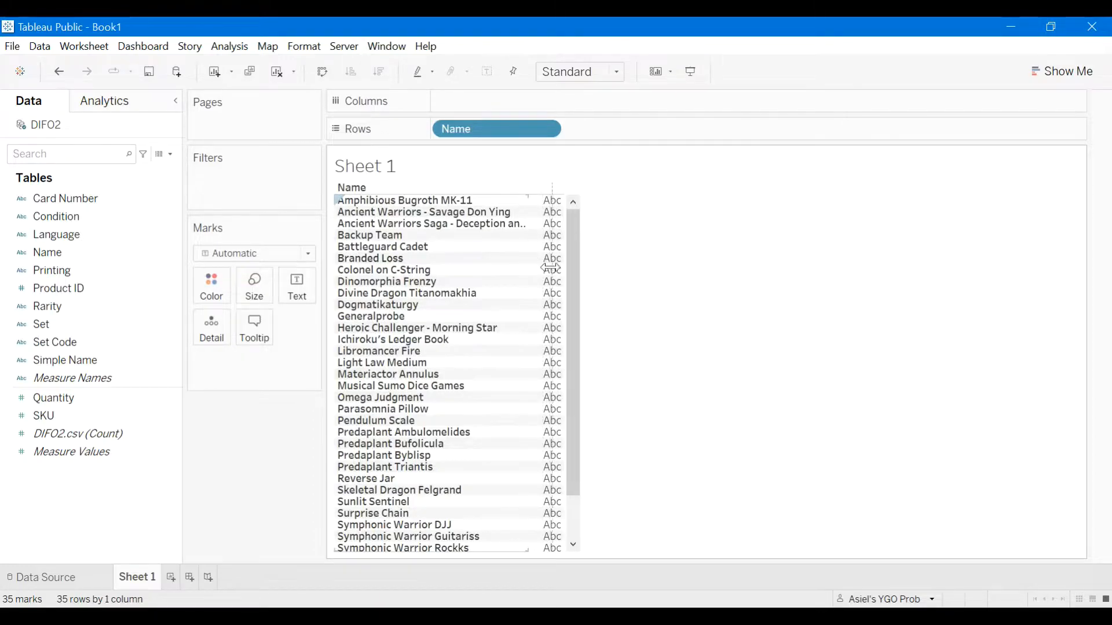
{"action": "left_click_drag", "start_coordinate": [598, 280], "coordinate": [601, 282]}
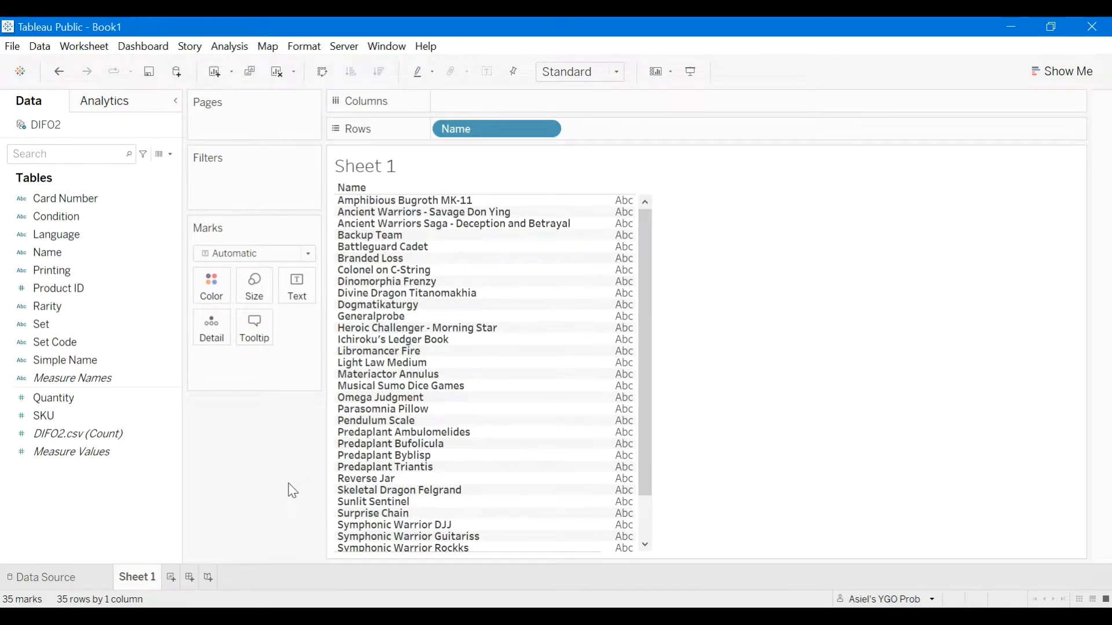
Place the Quantity field as the text value beside each card name in the table
{"action": "left_click", "coordinate": [80, 399]}
{"action": "left_click_drag", "start_coordinate": [82, 407], "coordinate": [618, 341]}
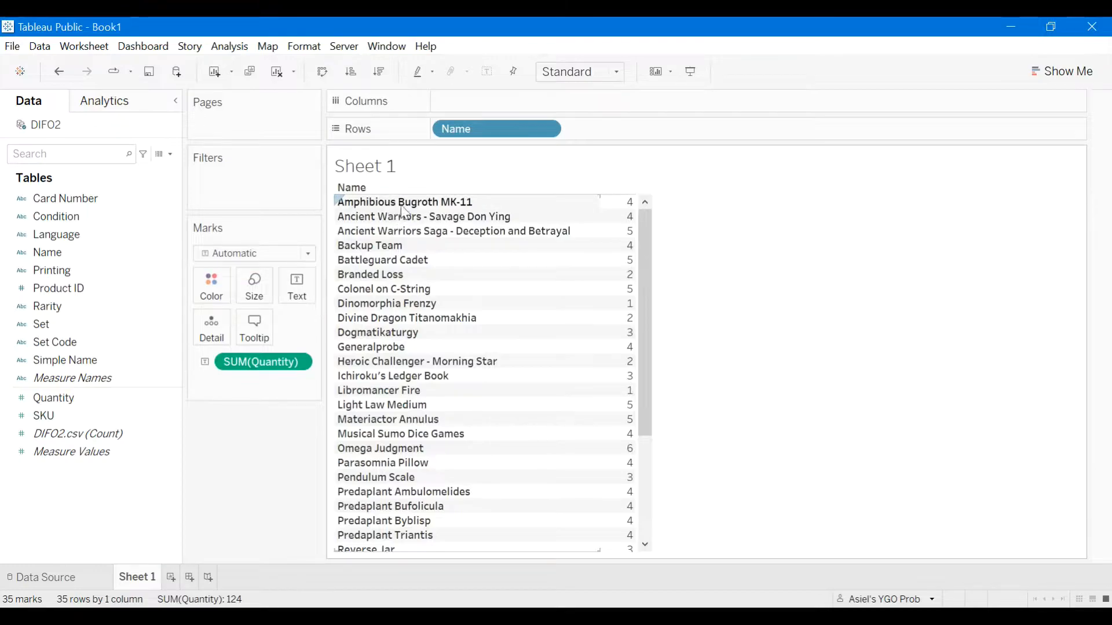
{"action": "mouse_move", "coordinate": [629, 219]}
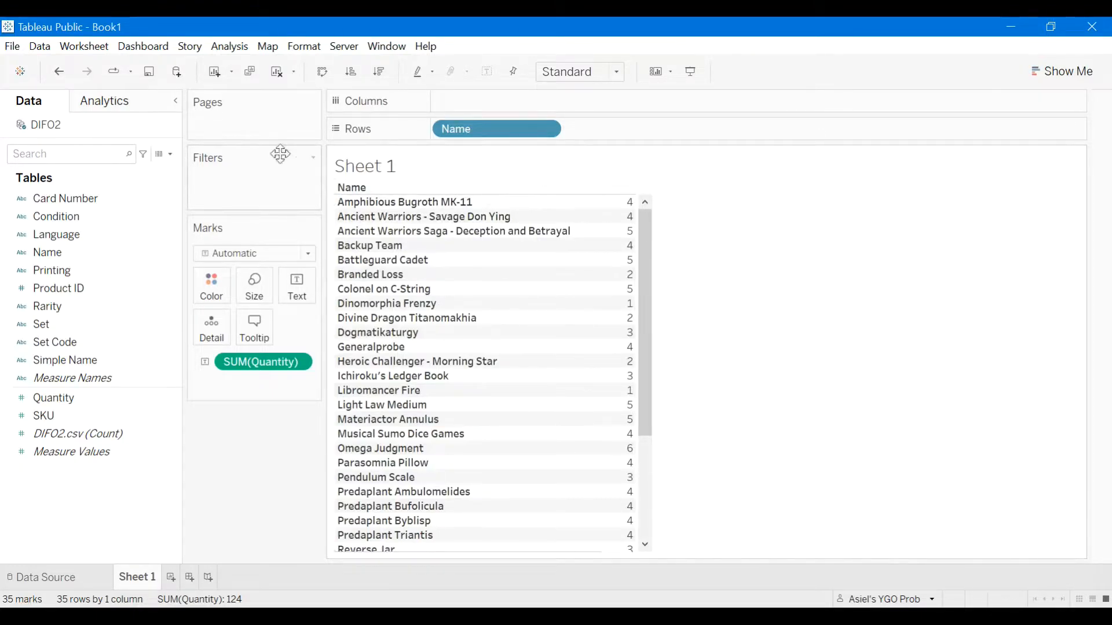
Save the workbook to Tableau Public with the title "My Cards"
{"action": "left_click", "coordinate": [151, 78]}
{"action": "left_click_drag", "start_coordinate": [433, 335], "coordinate": [362, 334]}
{"action": "type", "text": "My Card"}
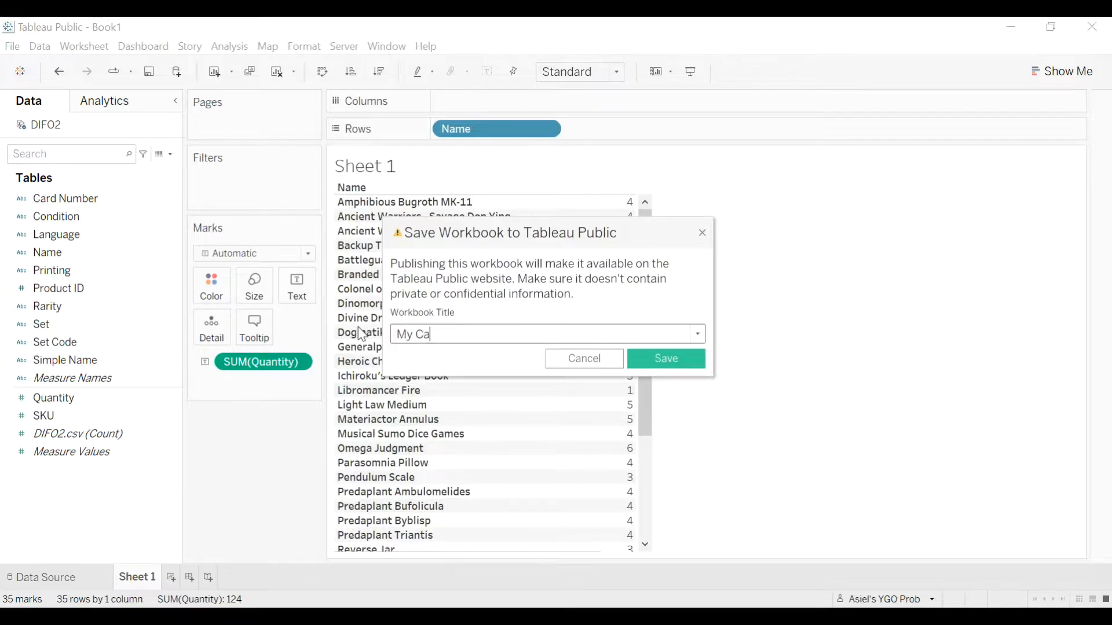
{"action": "type", "text": "s"}
{"action": "left_click", "coordinate": [673, 363]}
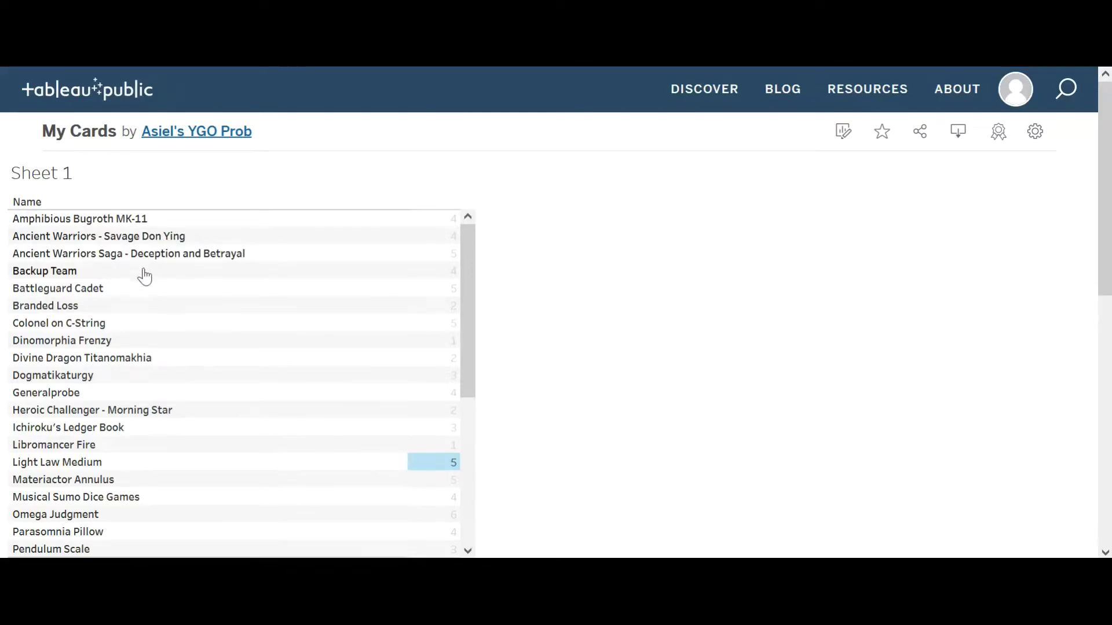
Look through the card list and the details section of the published My Cards page
{"action": "scroll", "coordinate": [144, 277], "scroll_direction": "down", "scroll_amount": 5}
{"action": "mouse_move", "coordinate": [449, 325]}
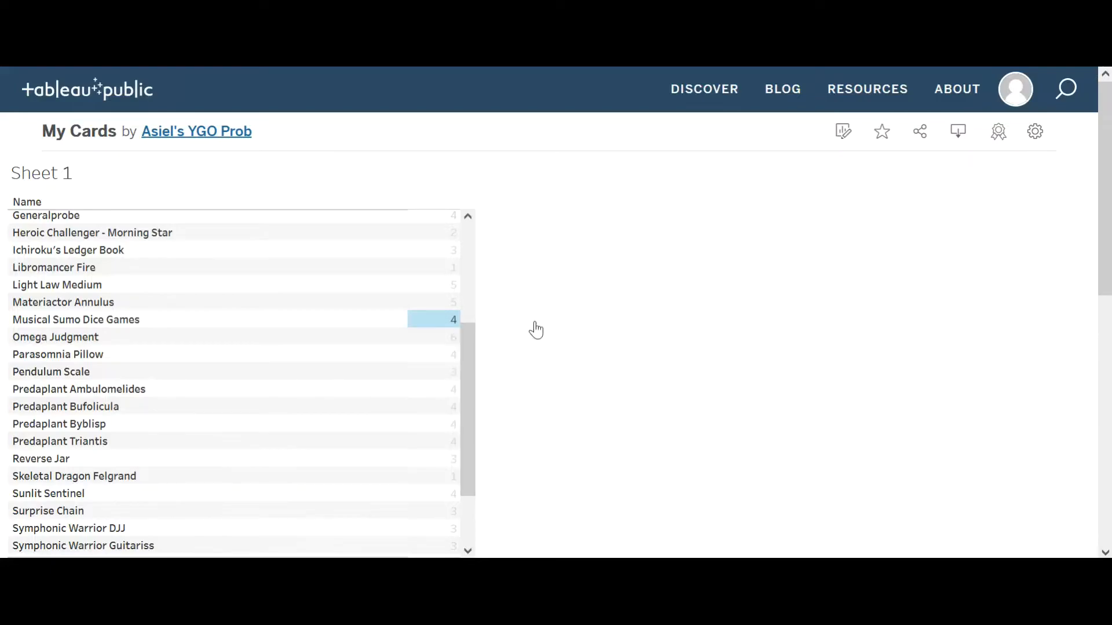
{"action": "scroll", "coordinate": [530, 335], "scroll_direction": "up", "scroll_amount": 2}
{"action": "scroll", "coordinate": [747, 294], "scroll_direction": "down", "scroll_amount": 7}
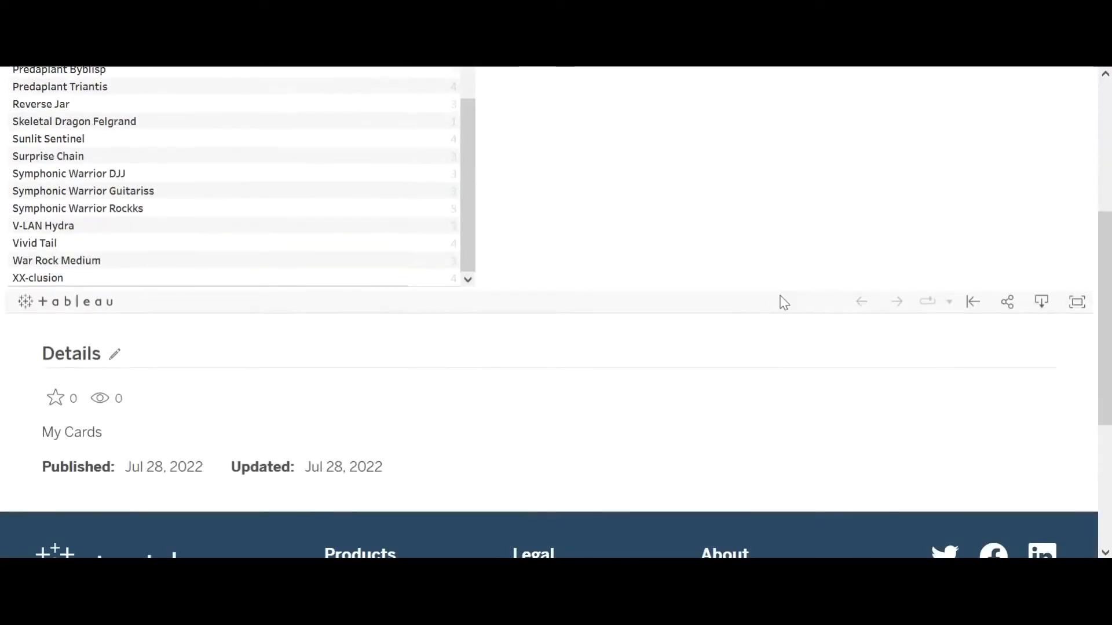
View the published sheet's download format options, close them, and open its sharing options
{"action": "left_click", "coordinate": [1042, 312]}
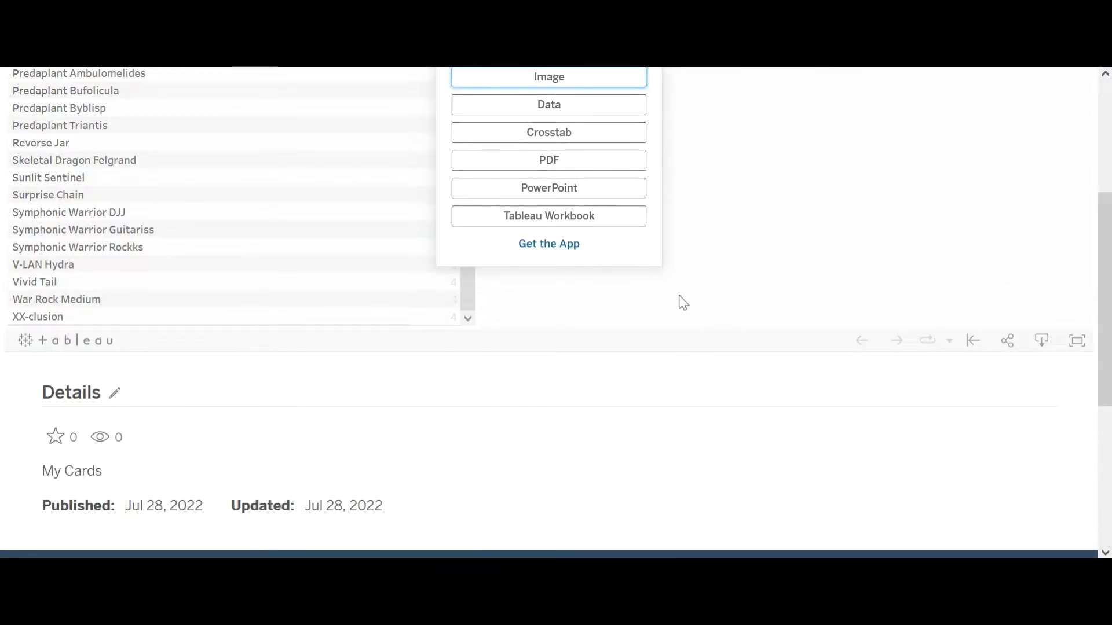
{"action": "scroll", "coordinate": [681, 303], "scroll_direction": "up", "scroll_amount": 4}
{"action": "left_click", "coordinate": [649, 199]}
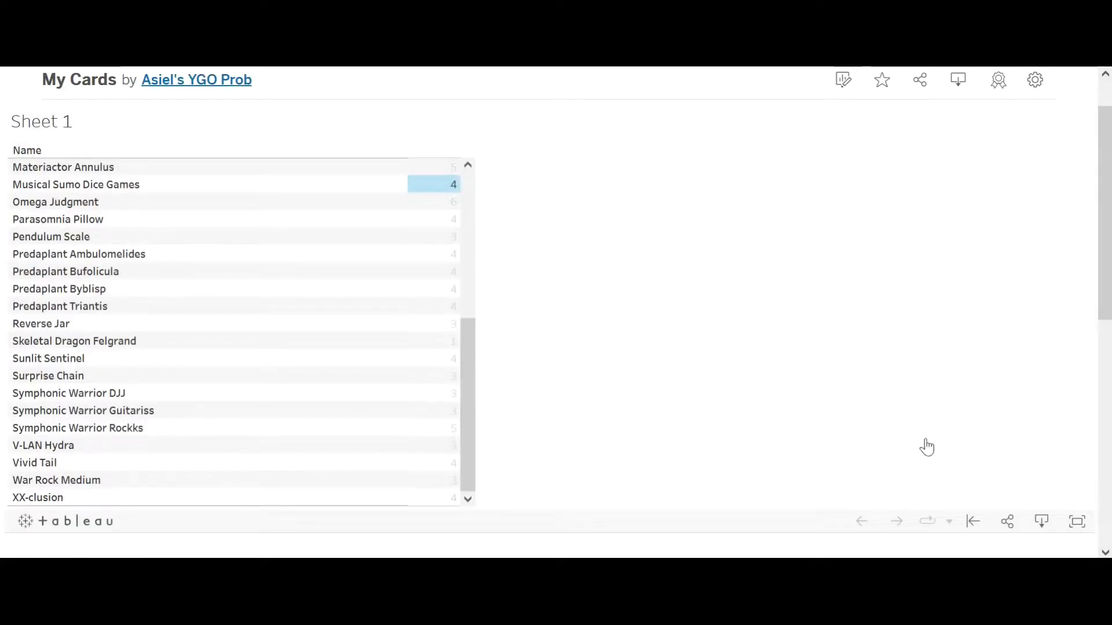
{"action": "left_click", "coordinate": [1009, 530]}
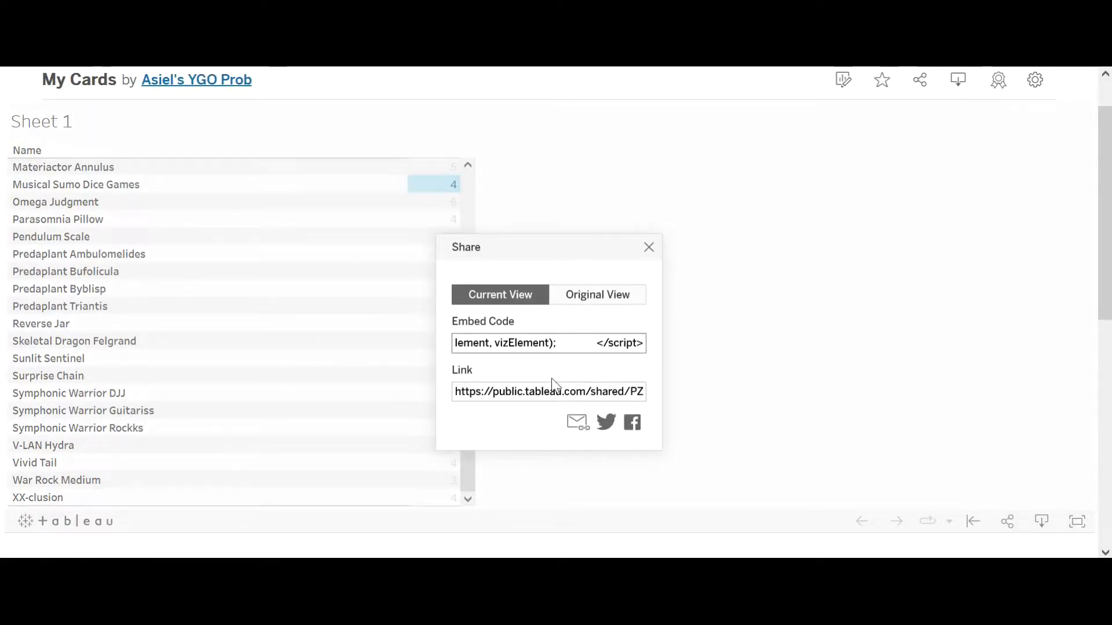
Select the share link of the published My Cards view and look at the quantities at the start of its list
{"action": "left_click", "coordinate": [536, 392]}
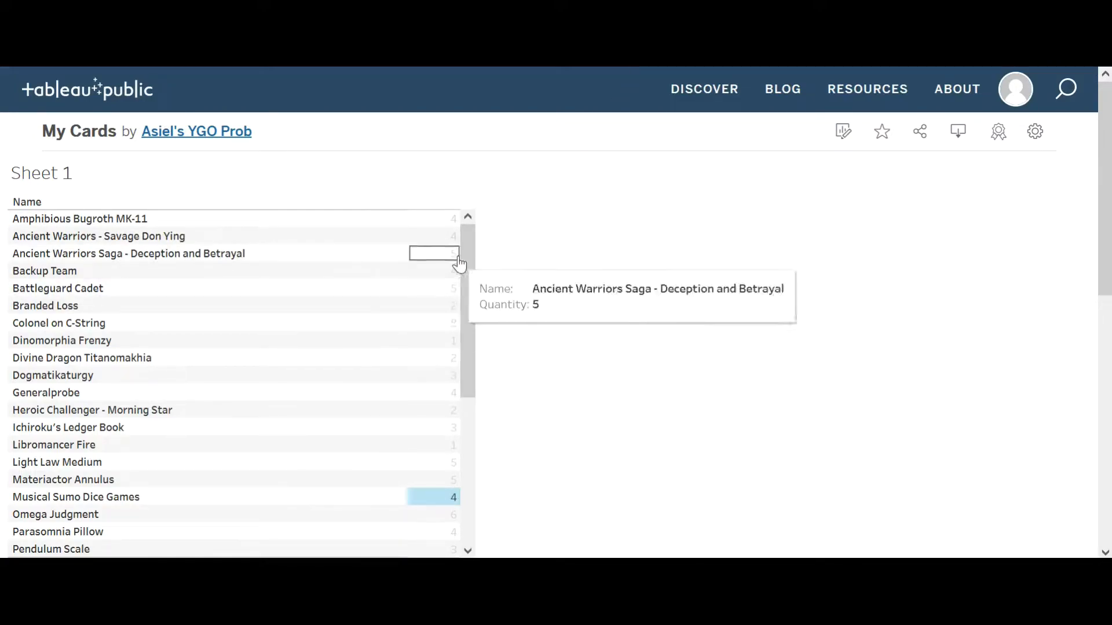
{"action": "mouse_move", "coordinate": [467, 256]}
{"action": "left_mouse_down"}
{"action": "mouse_move", "coordinate": [471, 324]}
{"action": "mouse_move", "coordinate": [461, 257]}
{"action": "left_mouse_up"}
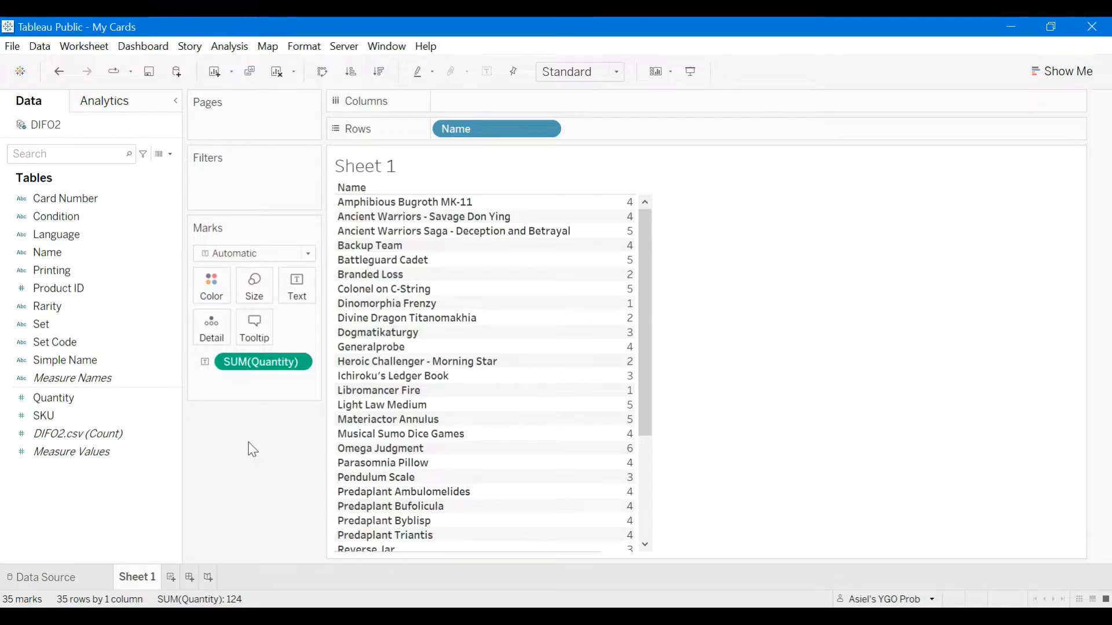
Add a Name filter including all card names and show its filter control beside the table
{"action": "left_click_drag", "start_coordinate": [51, 255], "coordinate": [226, 189]}
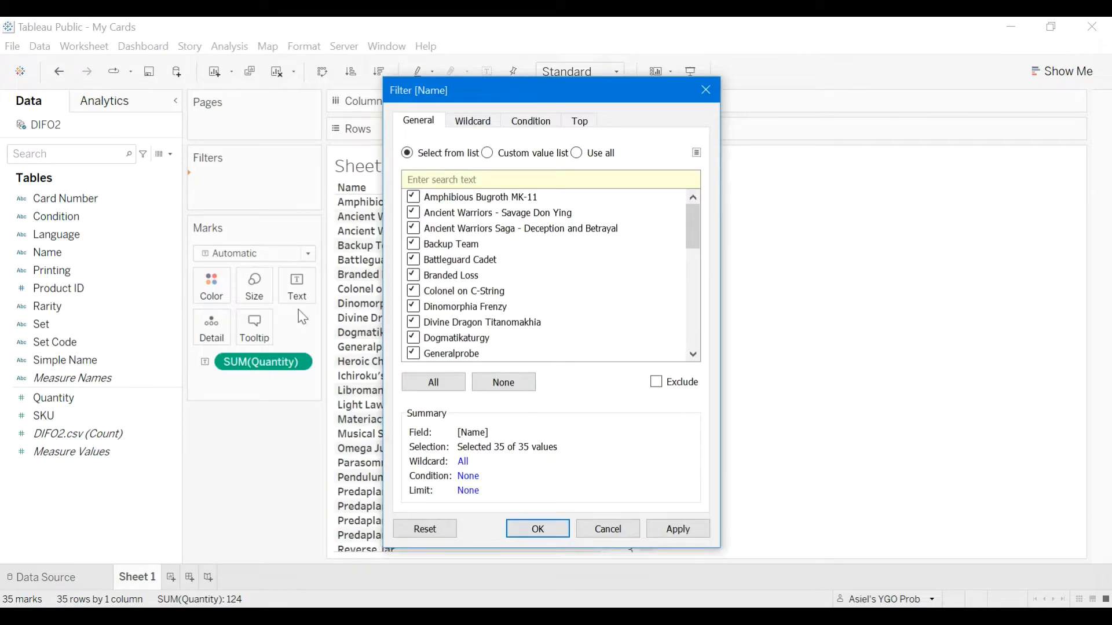
{"action": "left_click", "coordinate": [551, 529]}
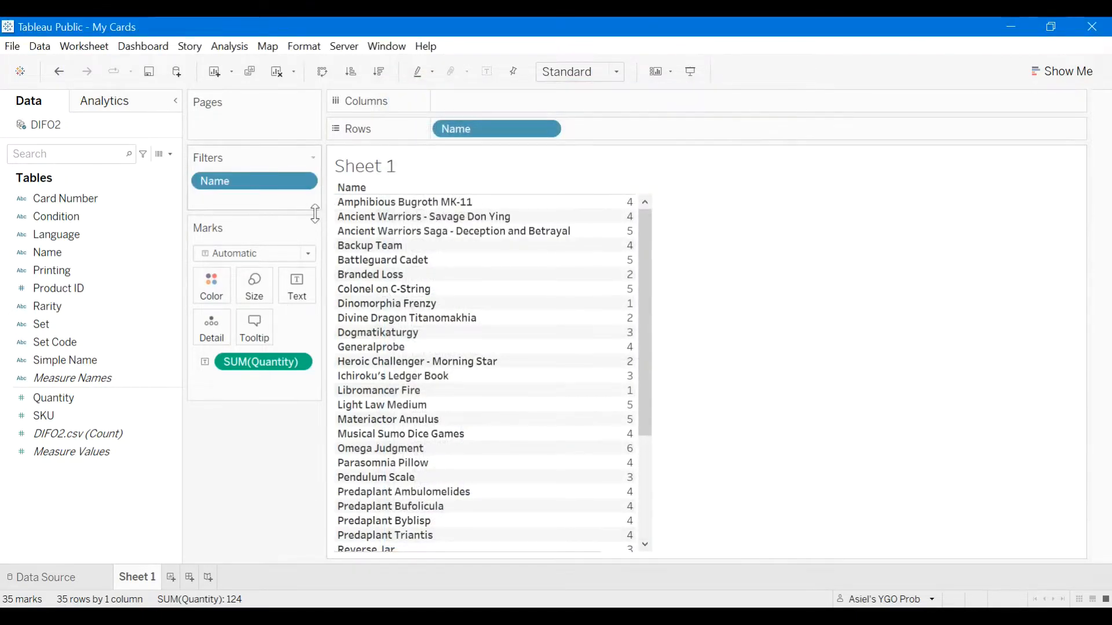
{"action": "left_click", "coordinate": [305, 184]}
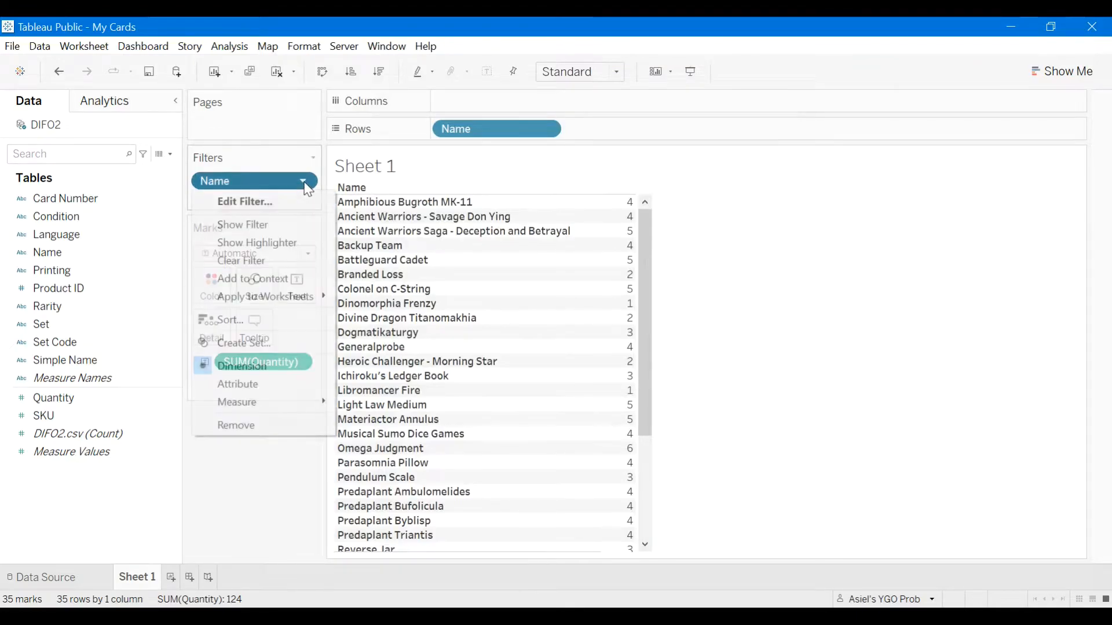
{"action": "left_click", "coordinate": [273, 225]}
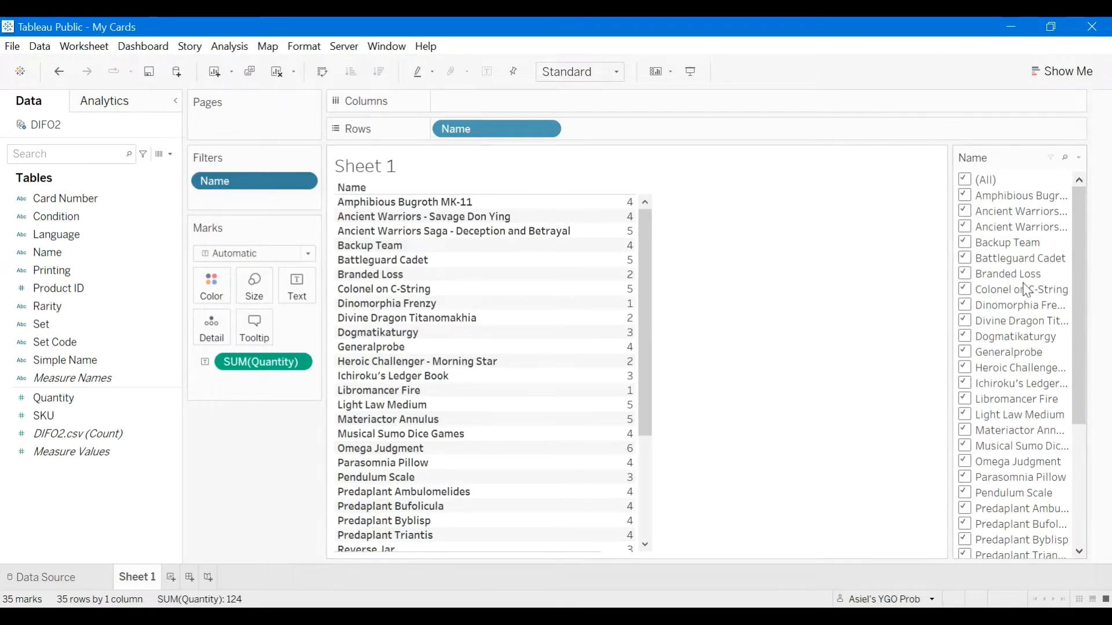
Look through the values in the Name filter control and change its mode to Wildcard Match
{"action": "left_click_drag", "start_coordinate": [1076, 201], "coordinate": [1021, 328]}
{"action": "scroll", "coordinate": [1019, 351], "scroll_direction": "up", "scroll_amount": 5}
{"action": "left_click", "coordinate": [1079, 157]}
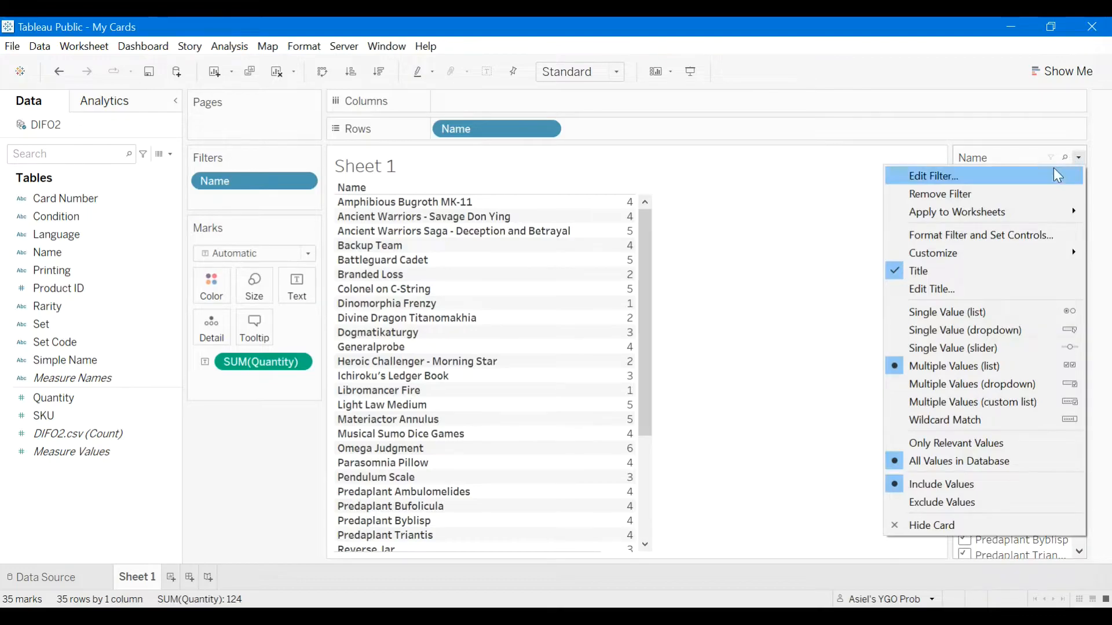
{"action": "left_click", "coordinate": [984, 421]}
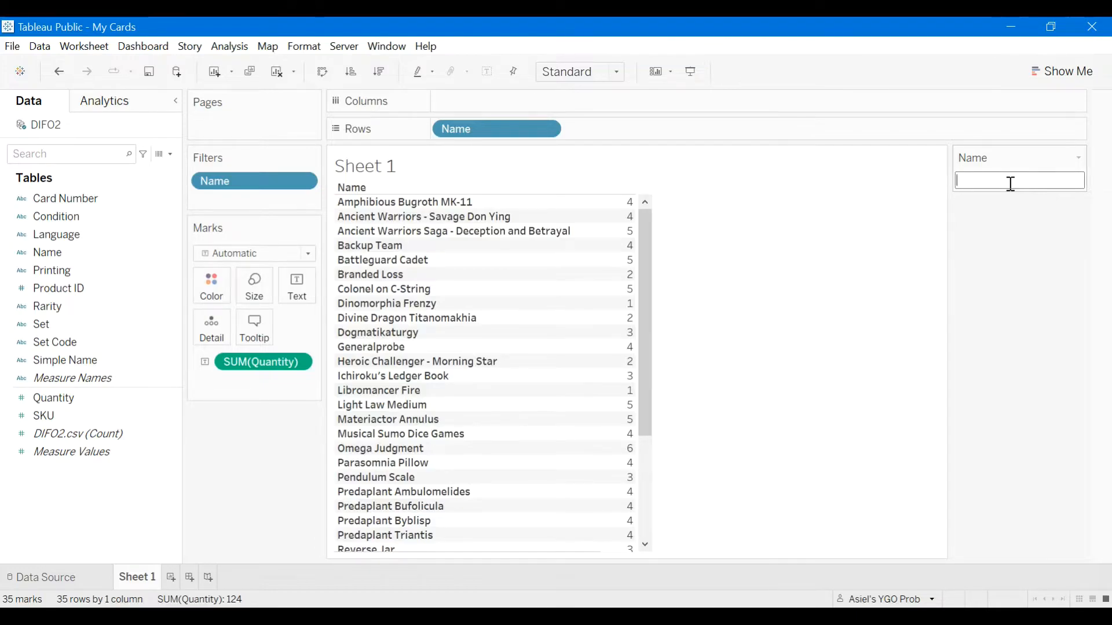
Test the Name filter with "Scarec", "Preda" and "Libr", and clear the search text
{"action": "type", "text": "arec"}
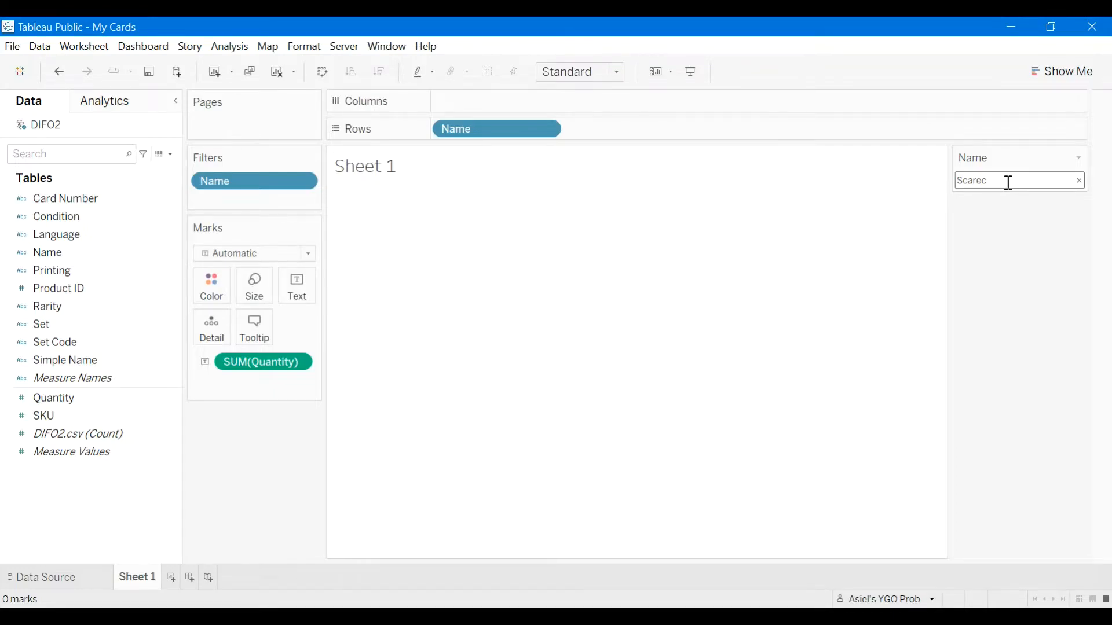
{"action": "double_click", "coordinate": [1007, 183]}
{"action": "key", "text": "BackSpace"}
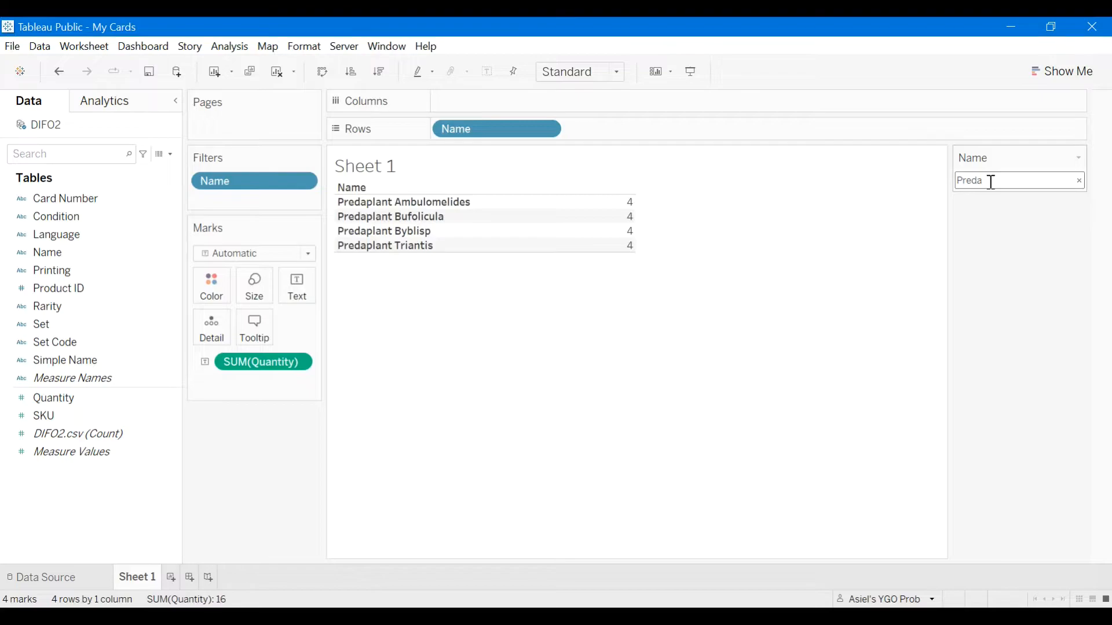
{"action": "left_click", "coordinate": [799, 238]}
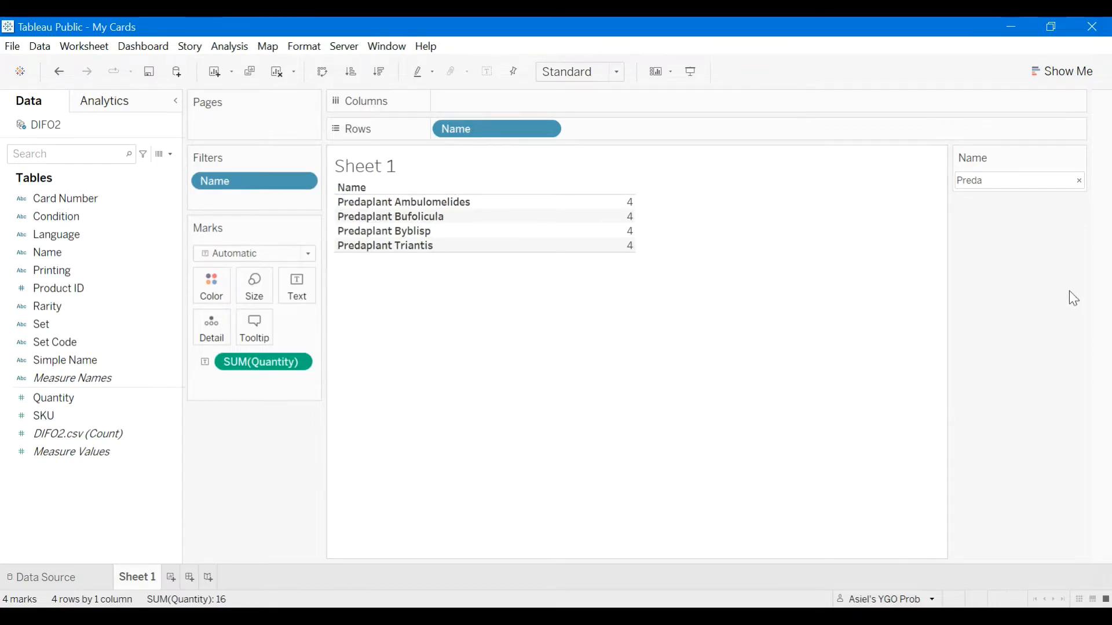
{"action": "left_click", "coordinate": [1080, 180]}
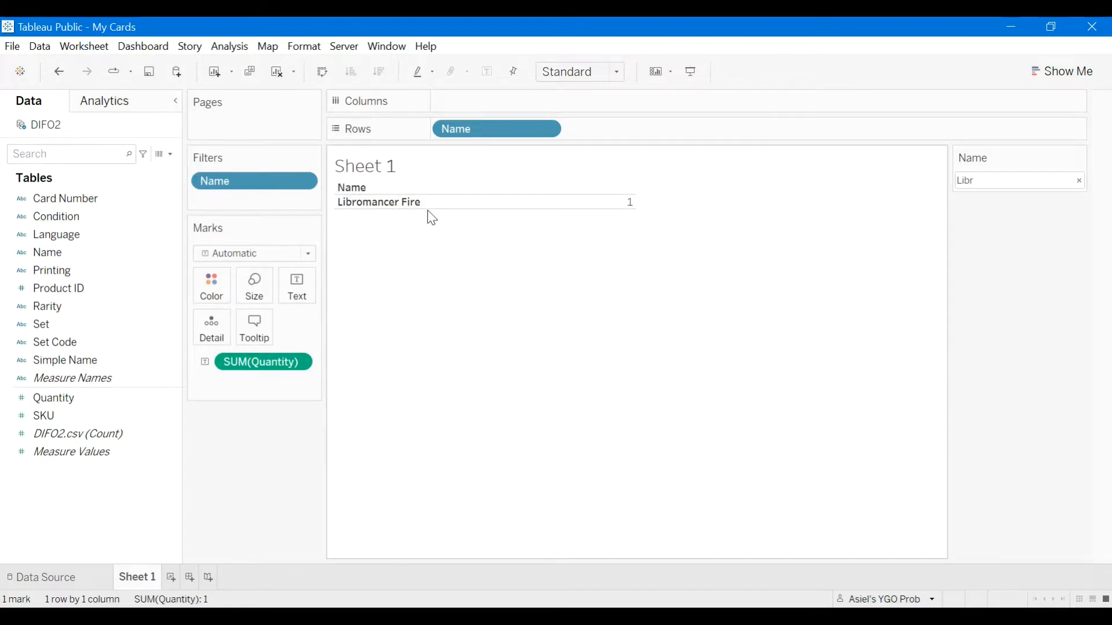
{"action": "left_click", "coordinate": [1079, 181]}
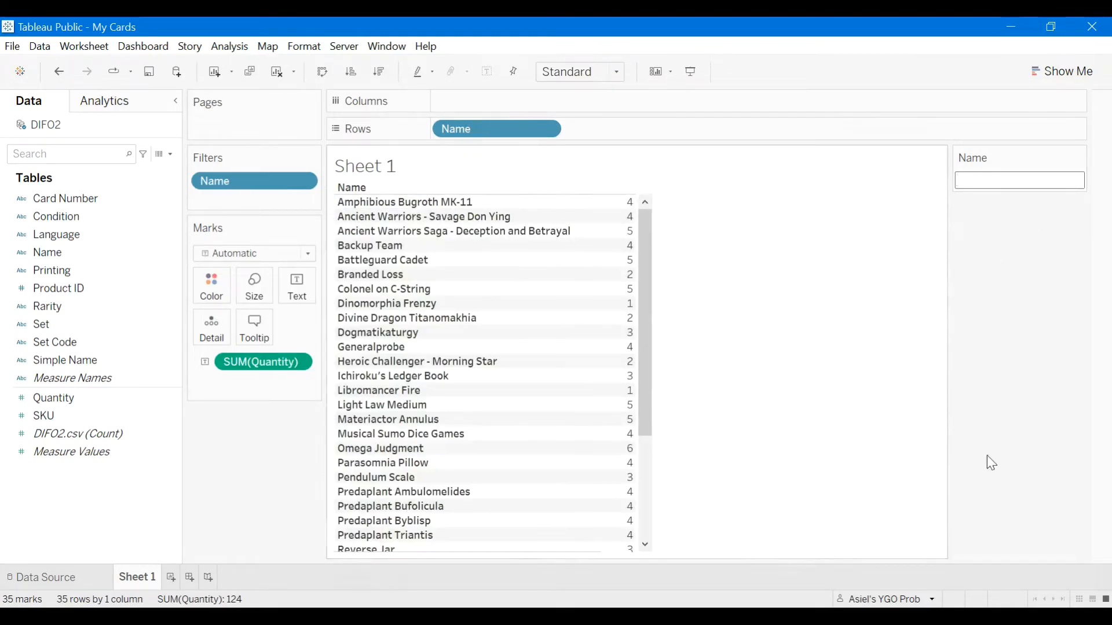
Replace the sheet title placeholder with the text "My Collection"
{"action": "double_click", "coordinate": [395, 166]}
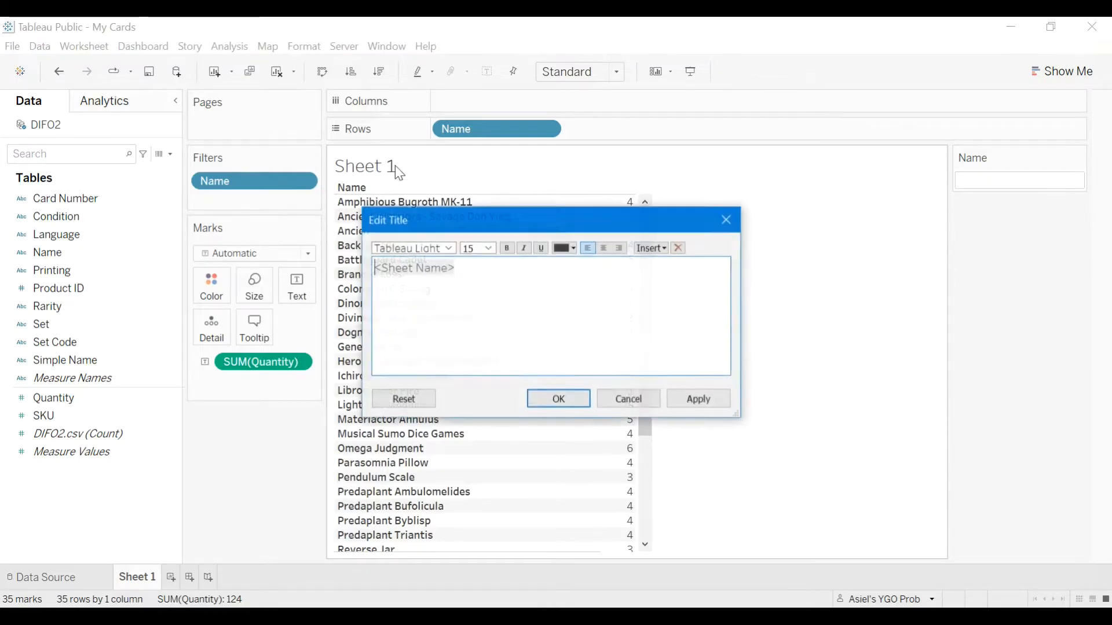
{"action": "left_click_drag", "start_coordinate": [488, 289], "coordinate": [345, 246]}
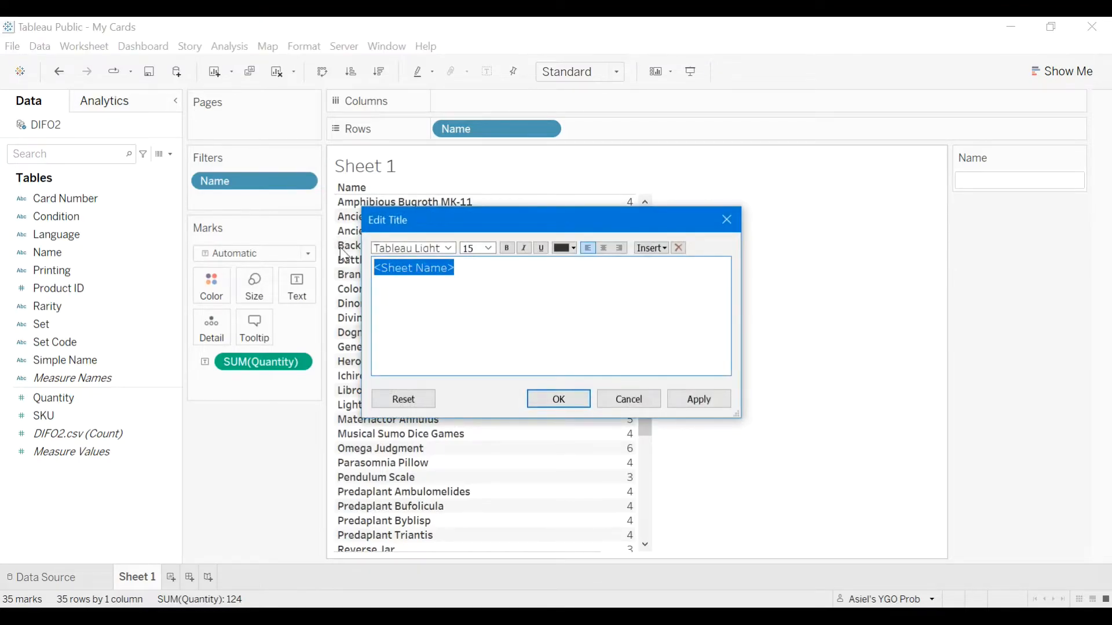
{"action": "type", "text": "My C"}
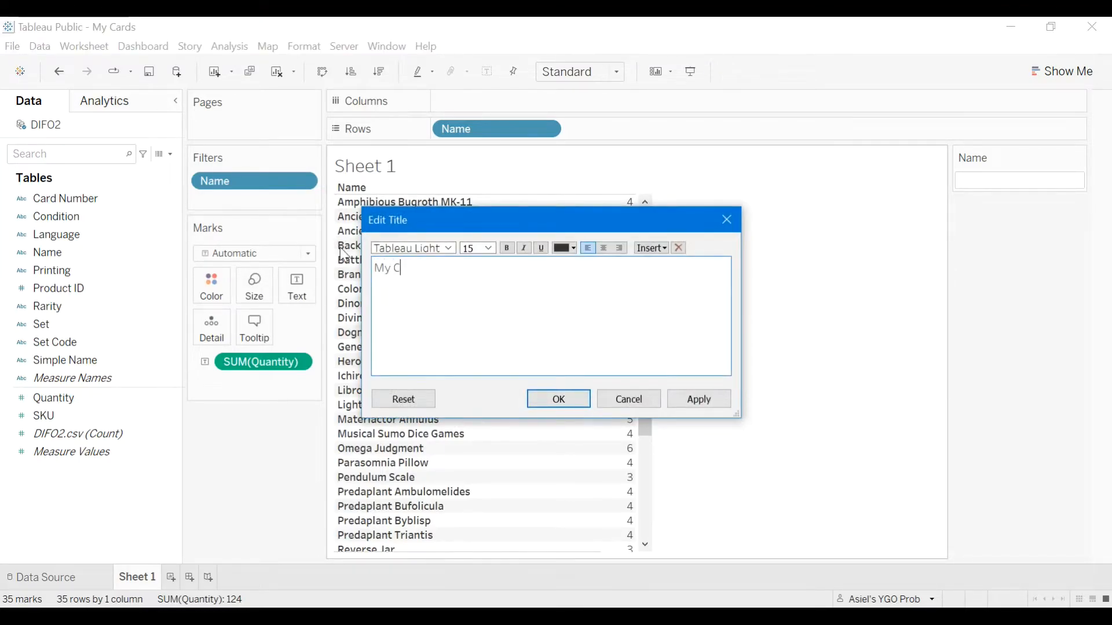
{"action": "type", "text": "ollection"}
Format the "My Collection" title text as bold and blue, and apply the title changes
{"action": "triple_click", "coordinate": [467, 268]}
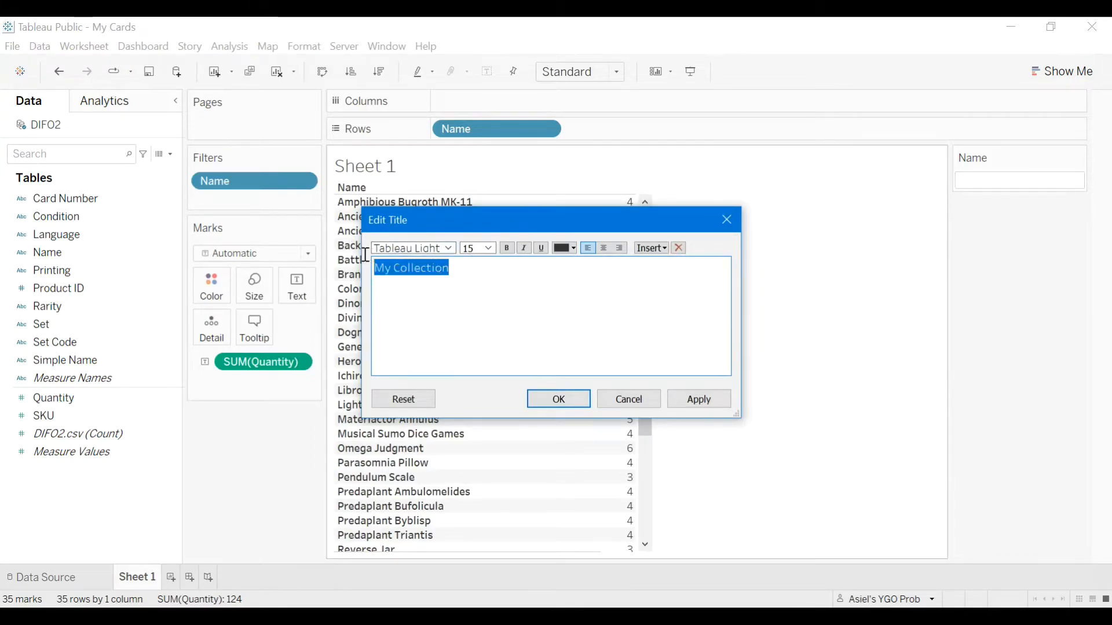
{"action": "left_click", "coordinate": [506, 249]}
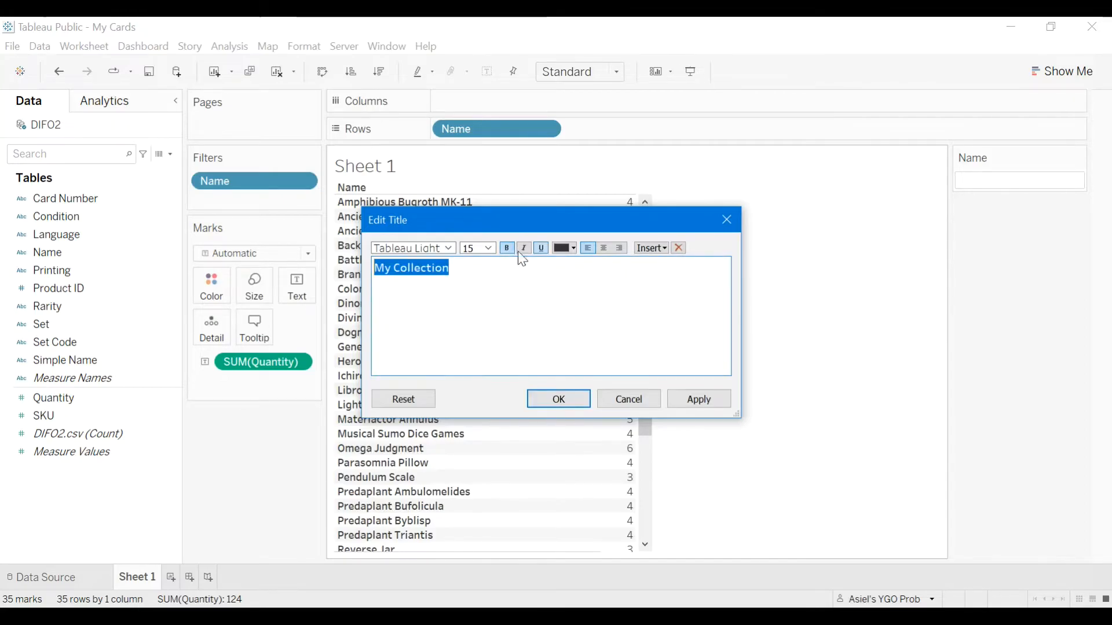
{"action": "left_click", "coordinate": [571, 250]}
{"action": "left_click", "coordinate": [664, 278]}
{"action": "left_click", "coordinate": [572, 398]}
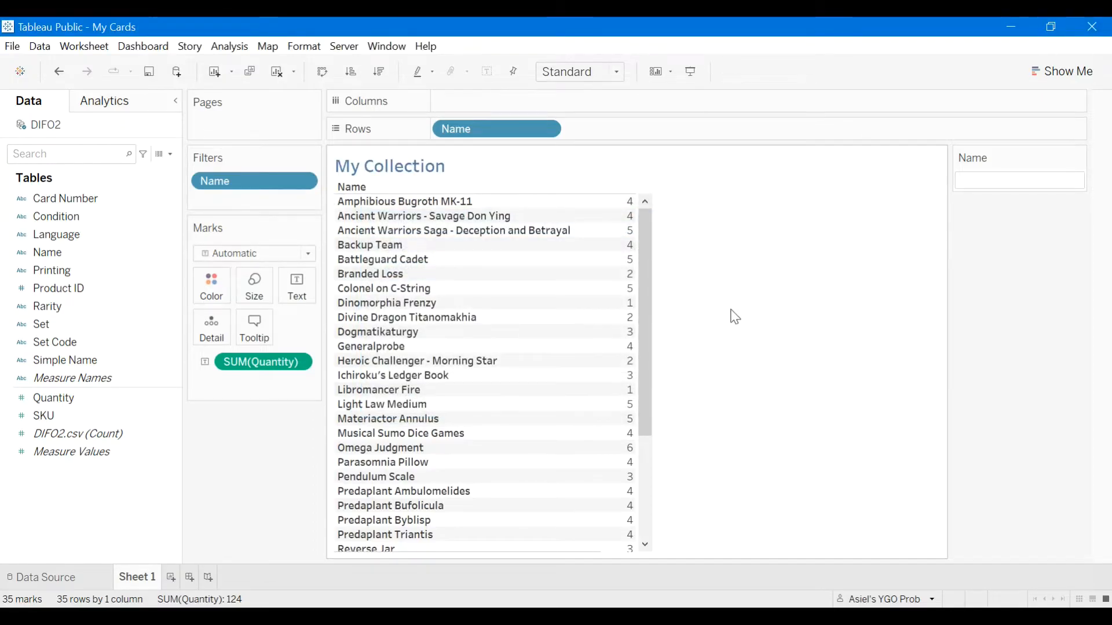
Save the updated workbook to Tableau Public under the title "My Cards"
{"action": "left_click", "coordinate": [150, 72]}
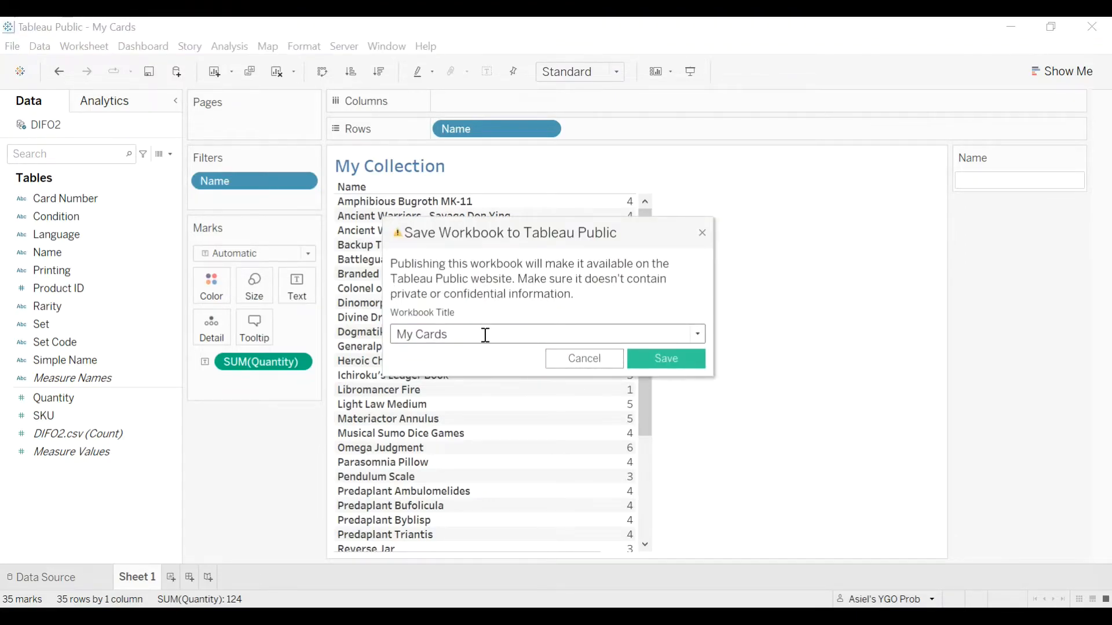
{"action": "left_click", "coordinate": [659, 362]}
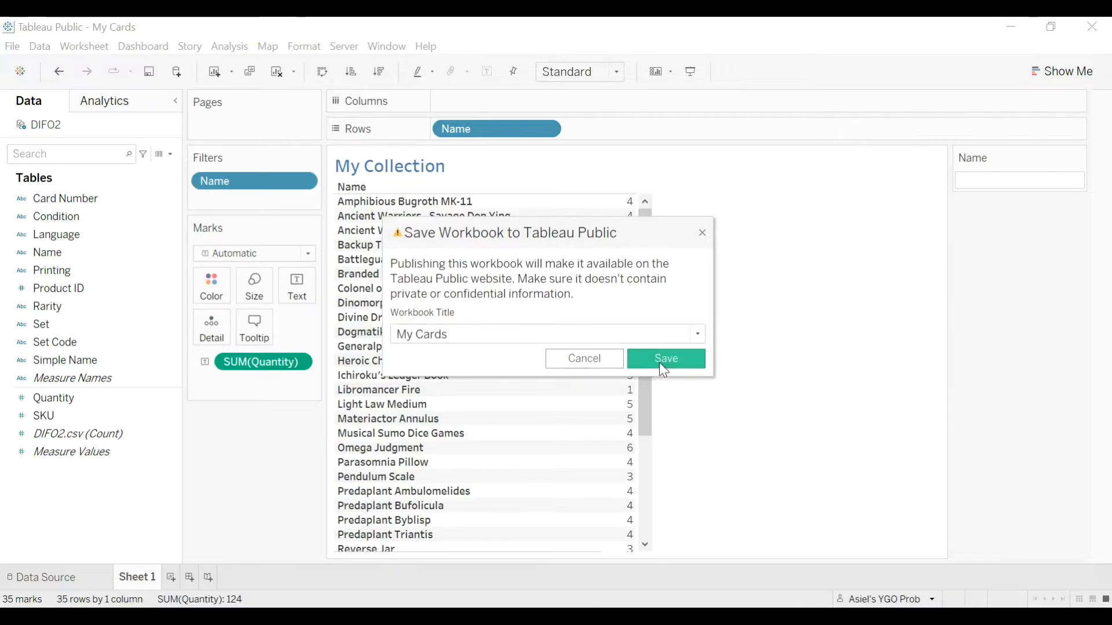
{"action": "left_click", "coordinate": [589, 329]}
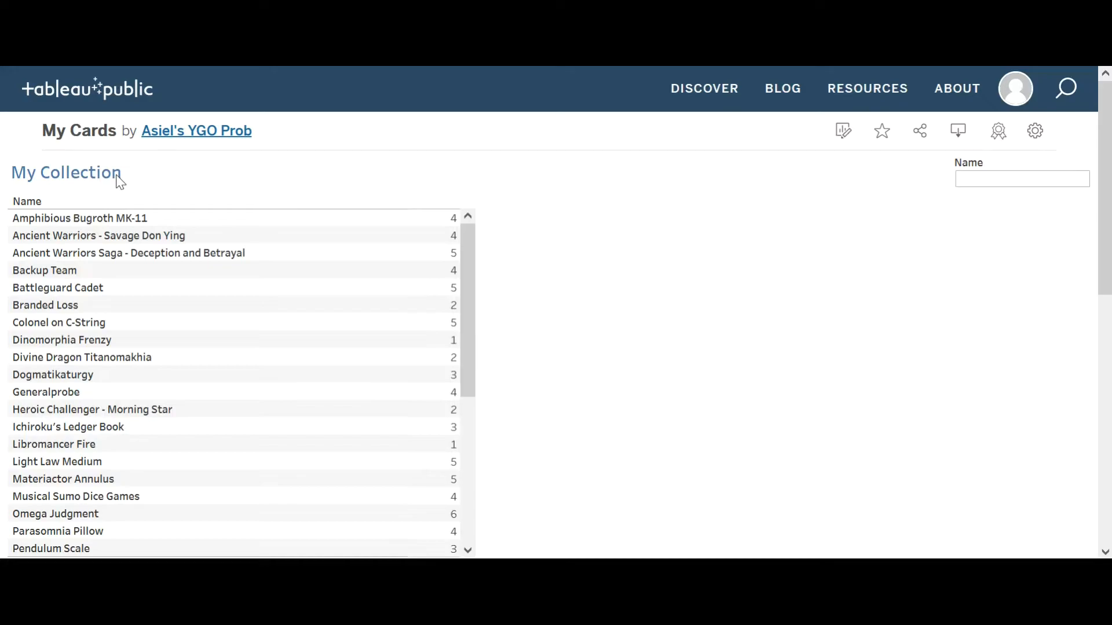
Search the published My Collection sheet by name for "Predap"
{"action": "left_click", "coordinate": [982, 178]}
{"action": "type", "text": "Predap"}
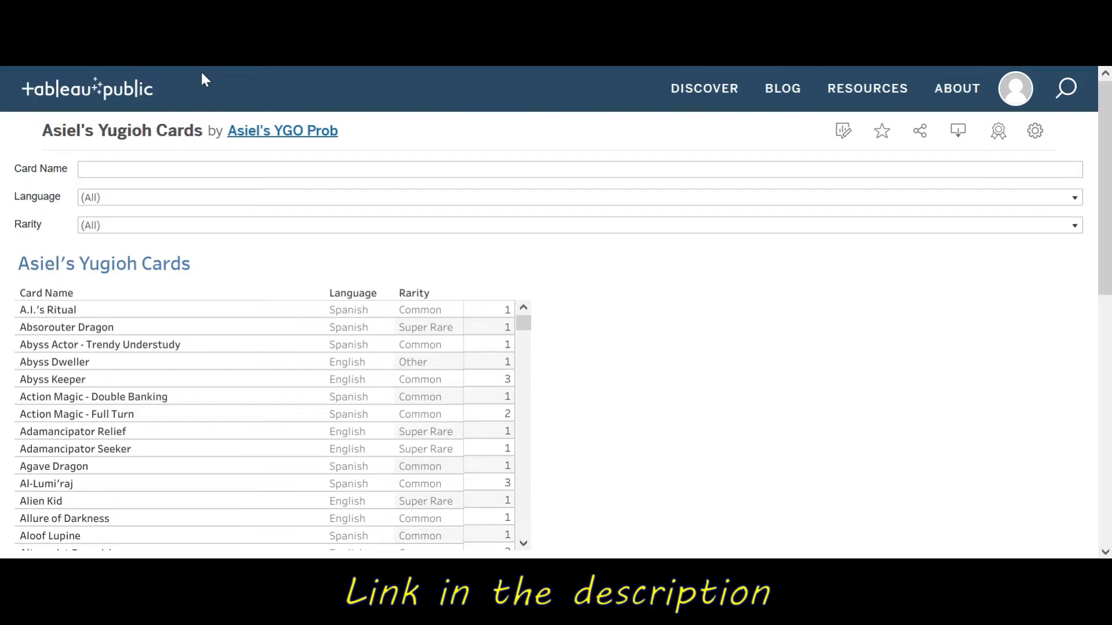
Filter the published Yugioh Cards view by card name "Icej", language English and rarity Super Rare
{"action": "left_click", "coordinate": [126, 169]}
{"action": "type", "text": "Icej"}
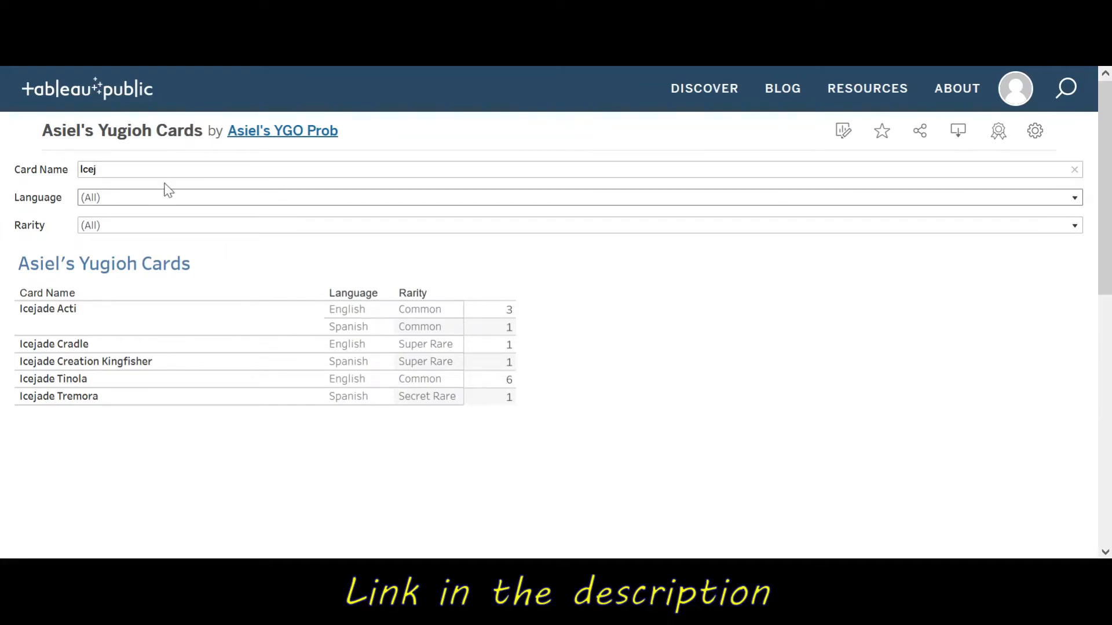
{"action": "left_click", "coordinate": [151, 205]}
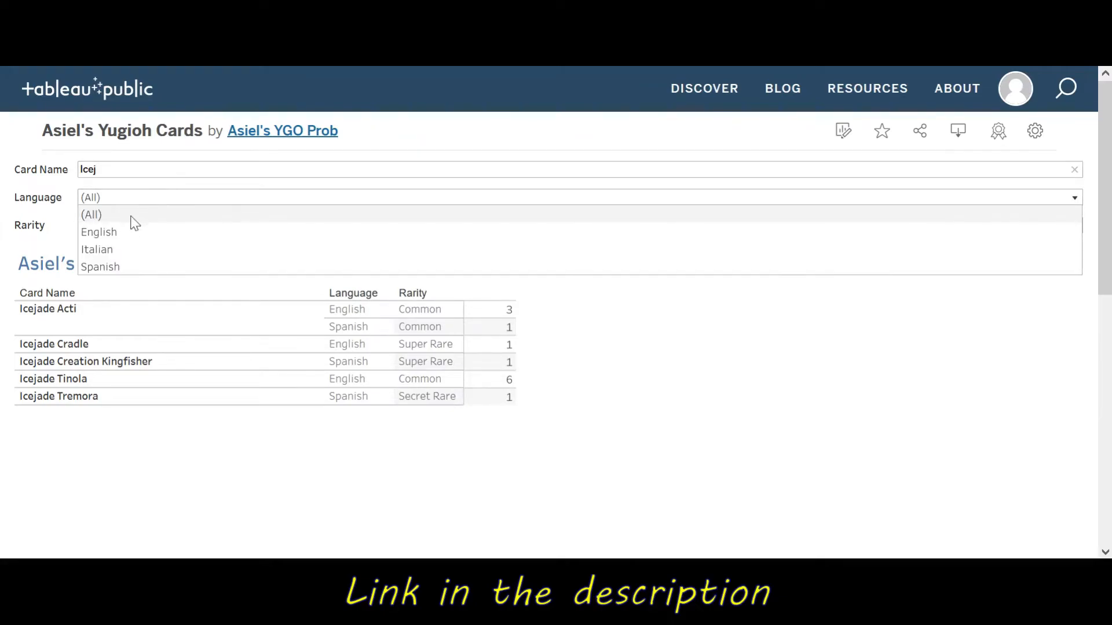
{"action": "left_click", "coordinate": [116, 237]}
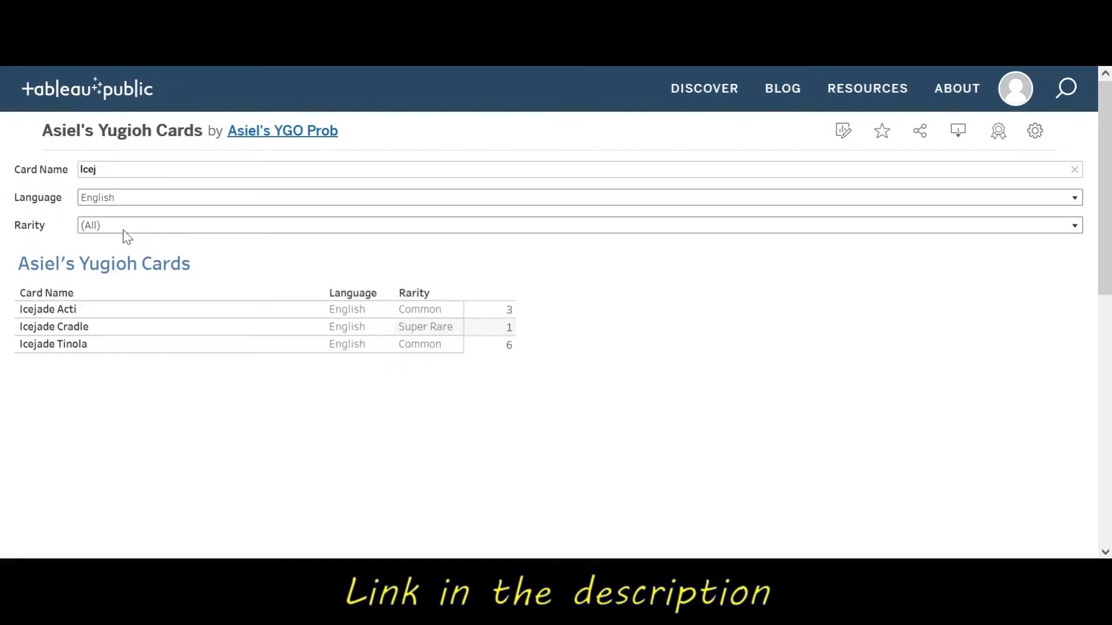
{"action": "left_click", "coordinate": [138, 233]}
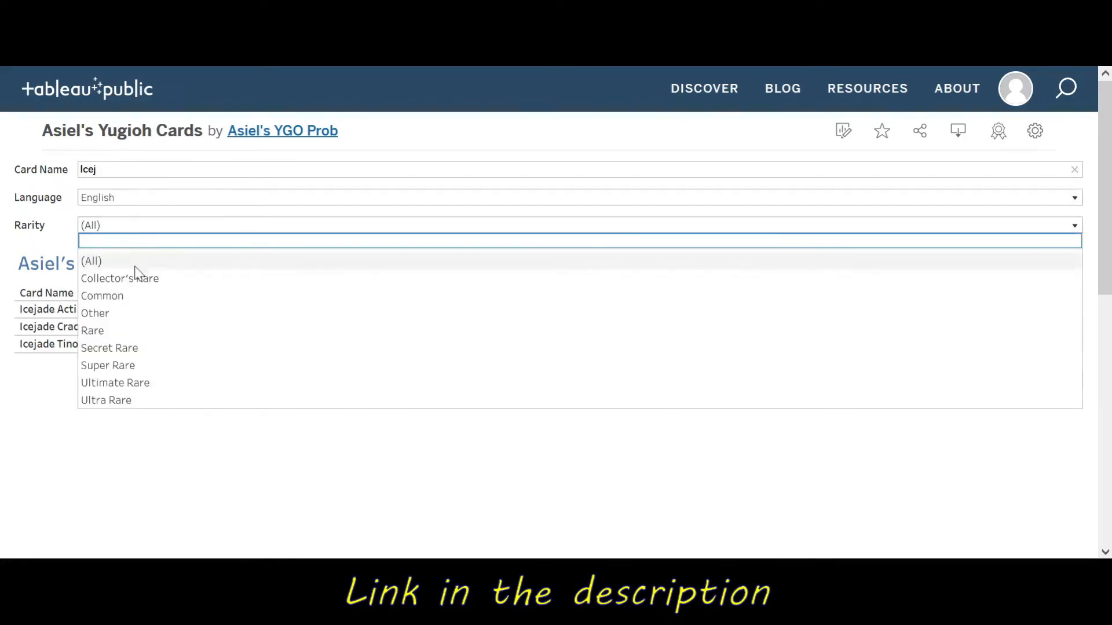
{"action": "left_click", "coordinate": [142, 363]}
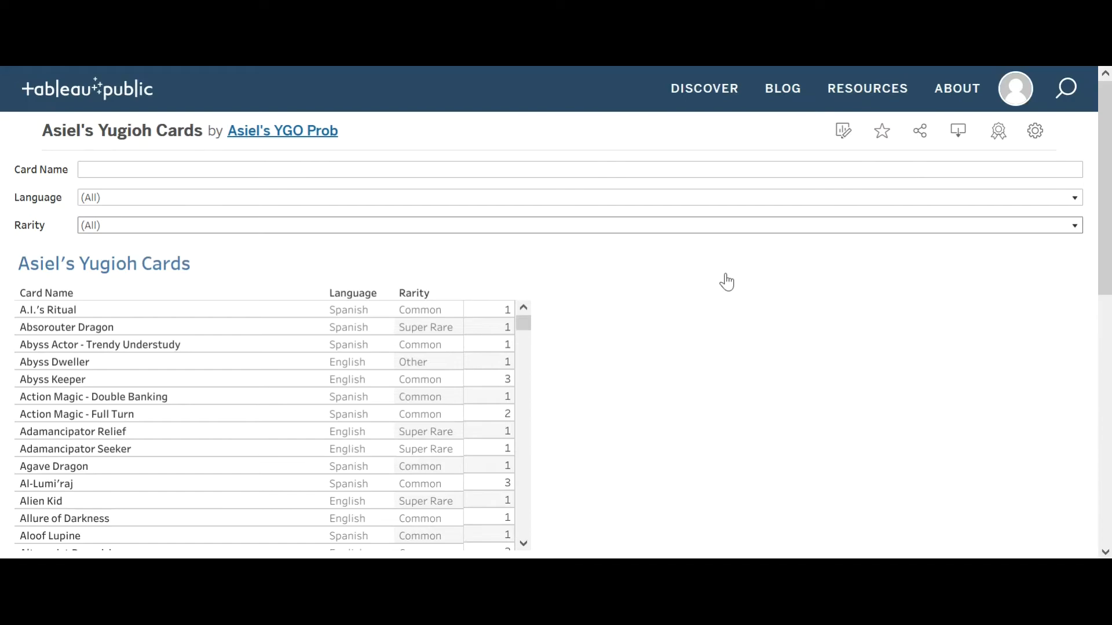
Start another card name search in the published Yugioh Cards view
{"action": "left_click", "coordinate": [417, 173]}
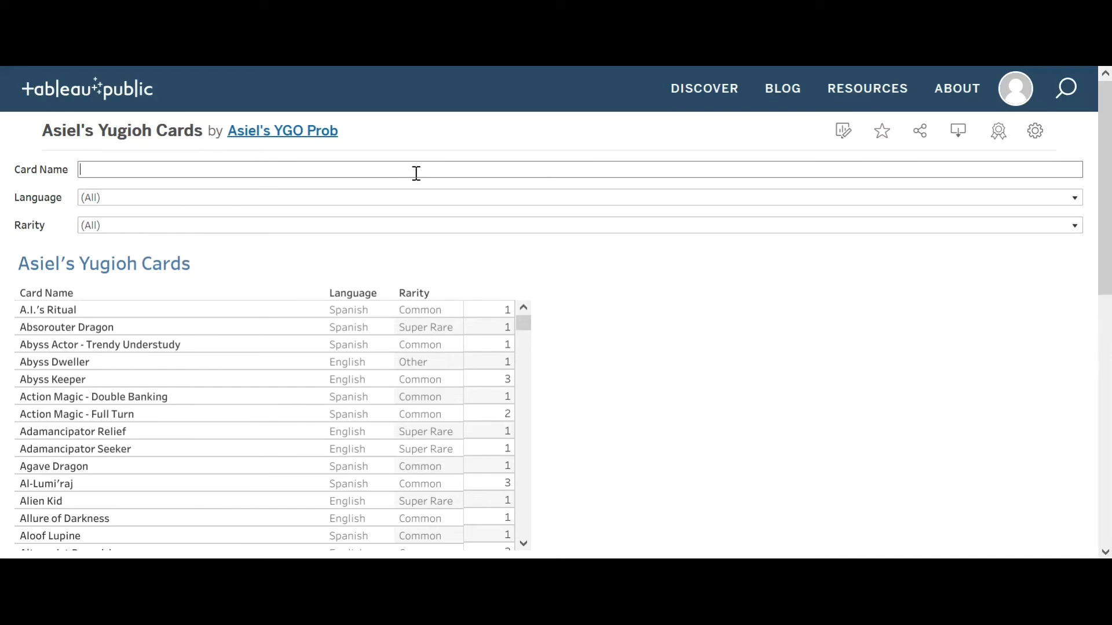